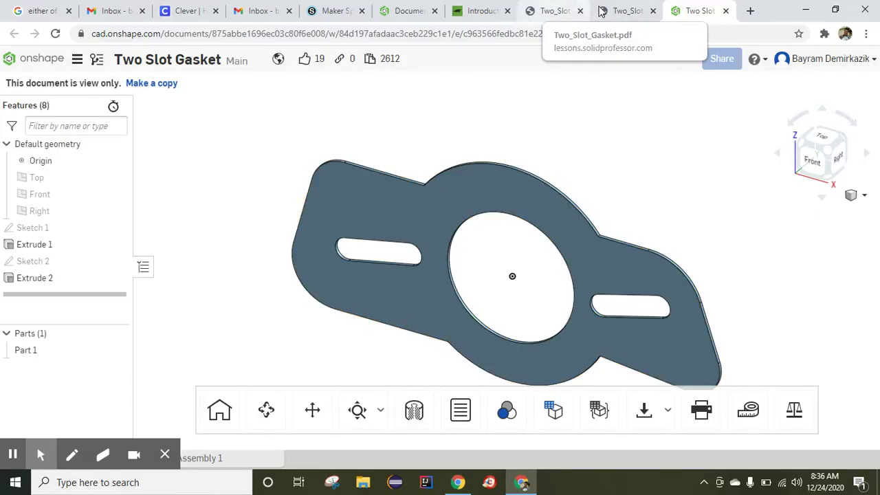
Review the required dimensions and expected final result in the PDF drawing
{"action": "left_click", "coordinate": [558, 12]}
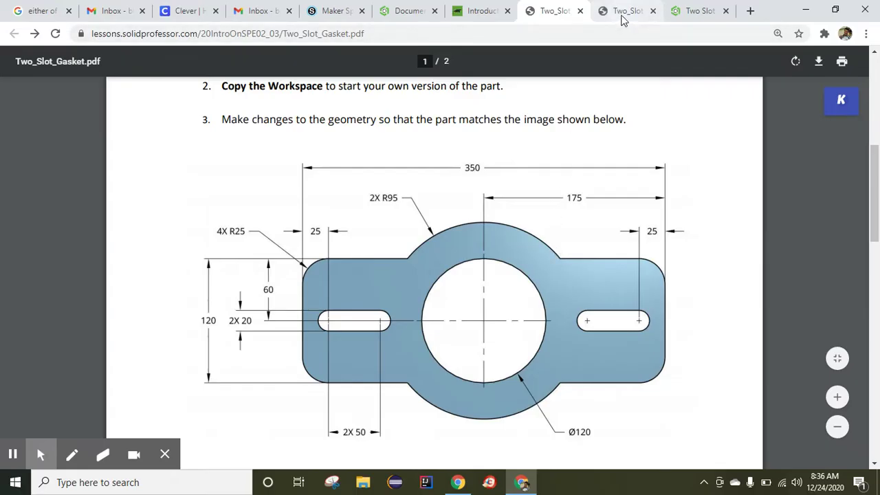
{"action": "left_click", "coordinate": [621, 15]}
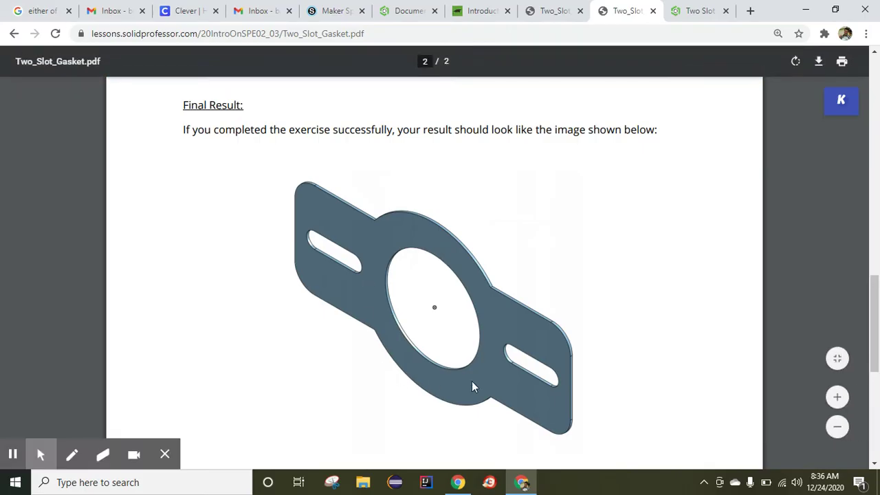
{"action": "left_click", "coordinate": [669, 18]}
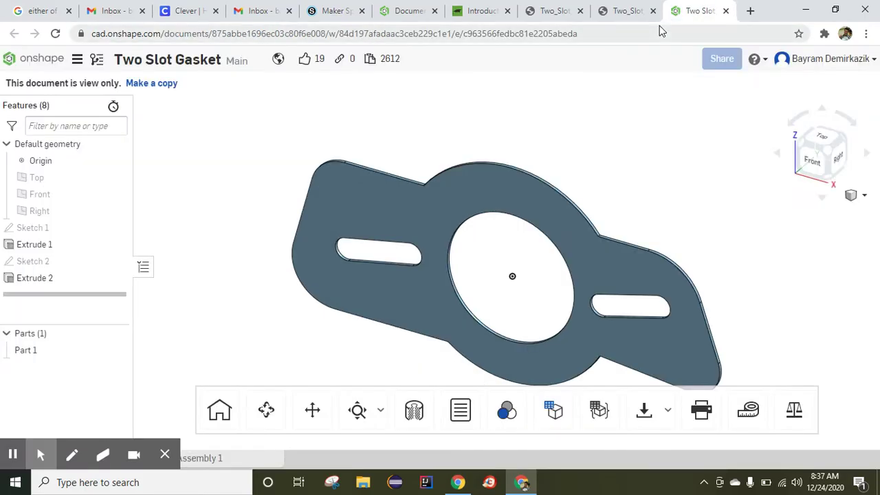
Make an editable copy of the Two Slot Gasket and edit its Sketch 1
{"action": "left_click", "coordinate": [147, 85]}
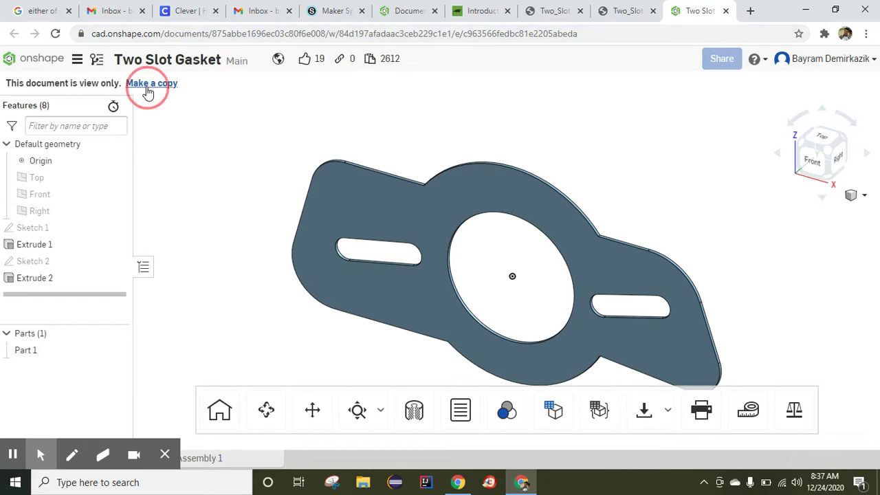
{"action": "left_click", "coordinate": [557, 166]}
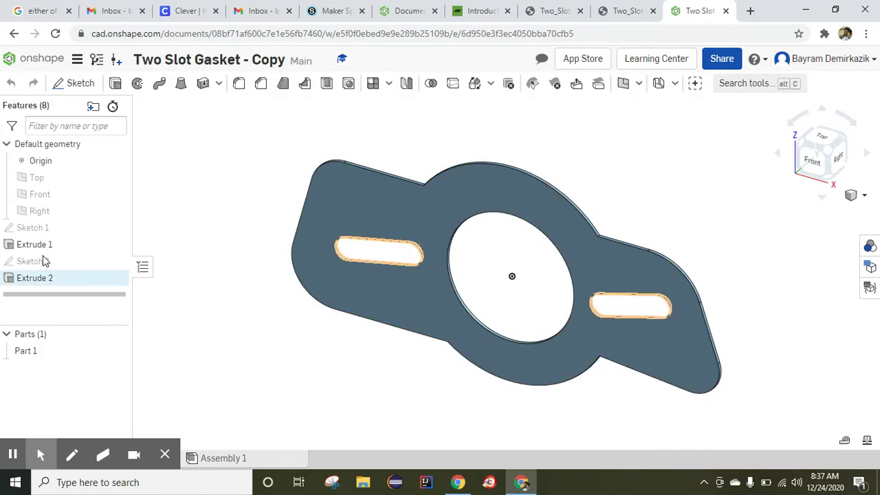
{"action": "double_click", "coordinate": [30, 228]}
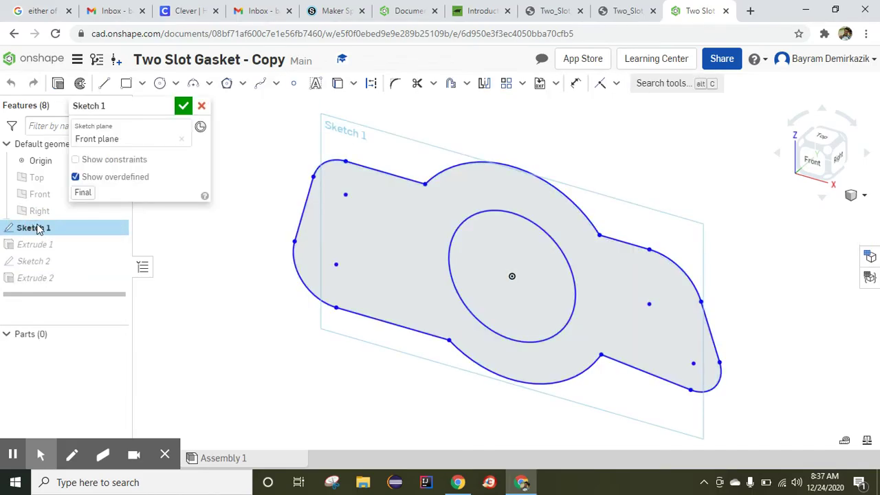
View Sketch 1 from the Front and compare it with the PDF dimensions
{"action": "left_click", "coordinate": [814, 163]}
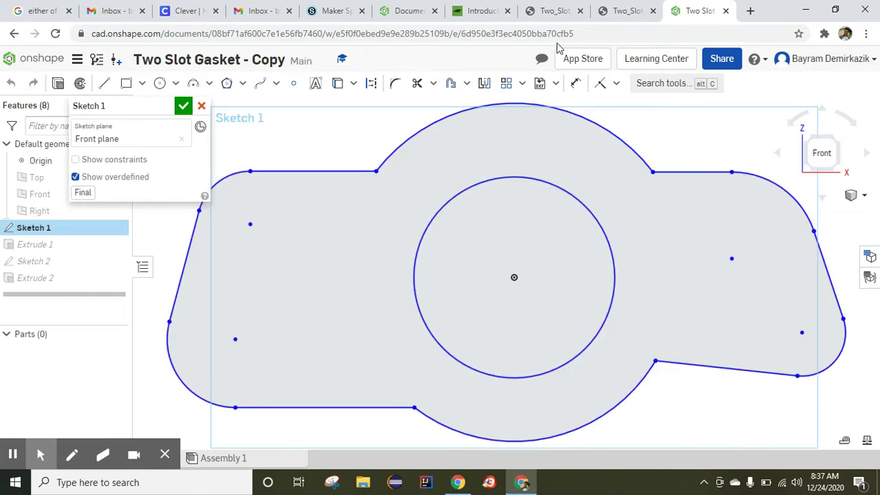
{"action": "left_click", "coordinate": [550, 14]}
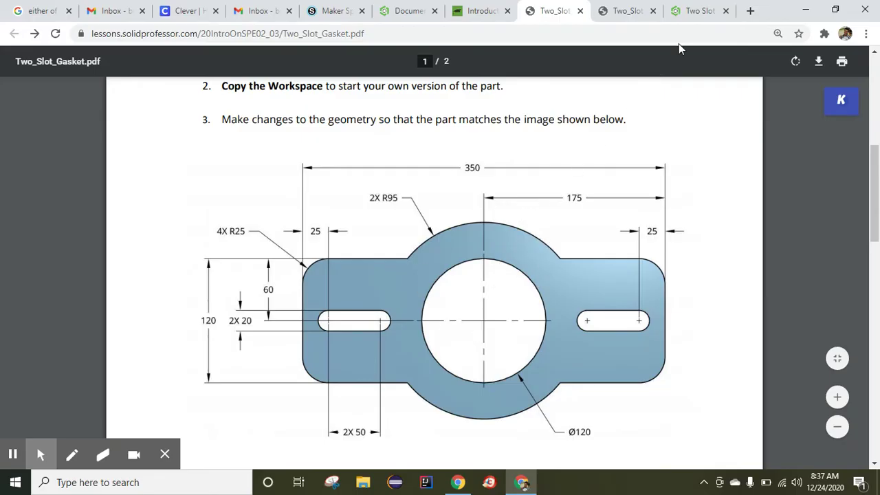
{"action": "left_click", "coordinate": [683, 16]}
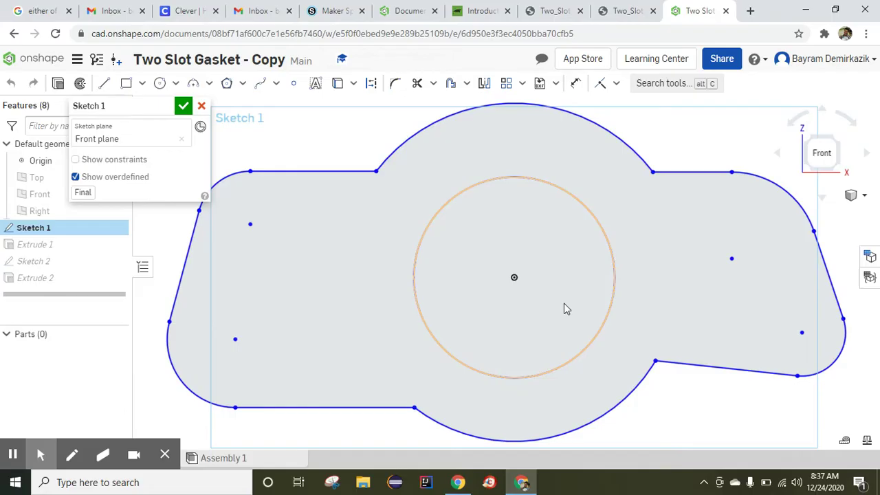
Dimension the central circle's diameter as Ø120 mm
{"action": "left_click", "coordinate": [575, 83]}
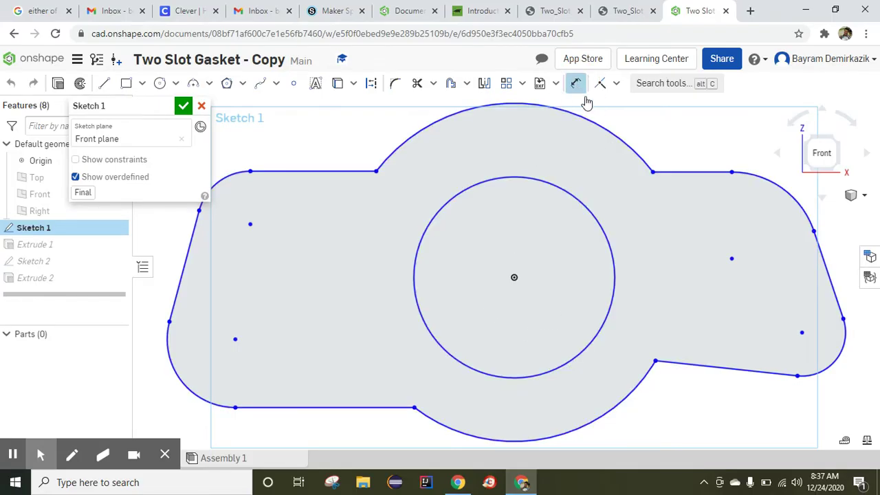
{"action": "left_click", "coordinate": [588, 347]}
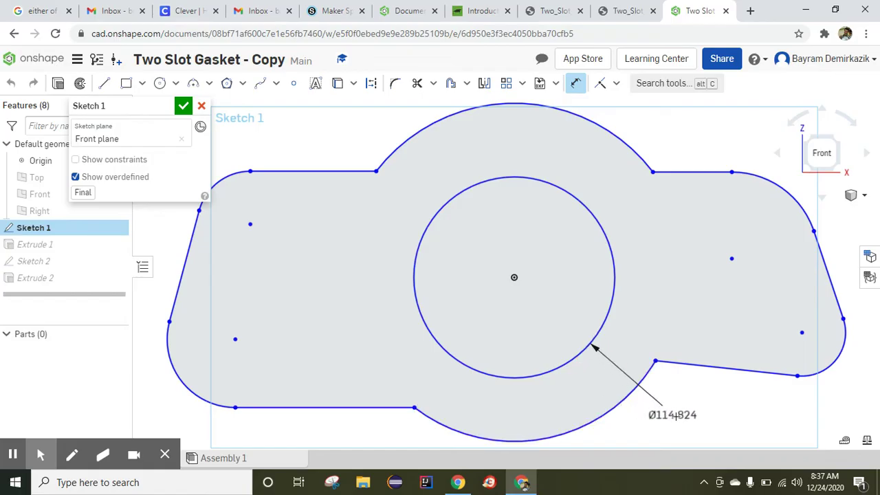
{"action": "left_click", "coordinate": [676, 415]}
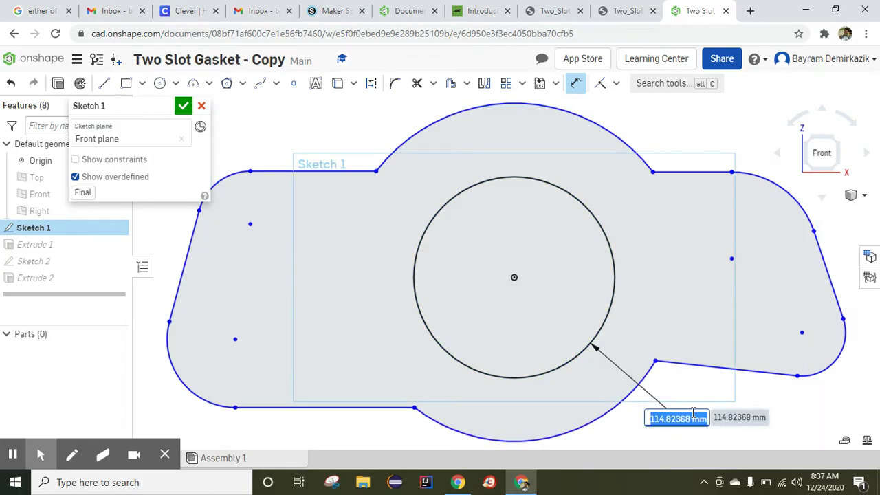
{"action": "type", "text": "120"}
{"action": "key", "text": "Return"}
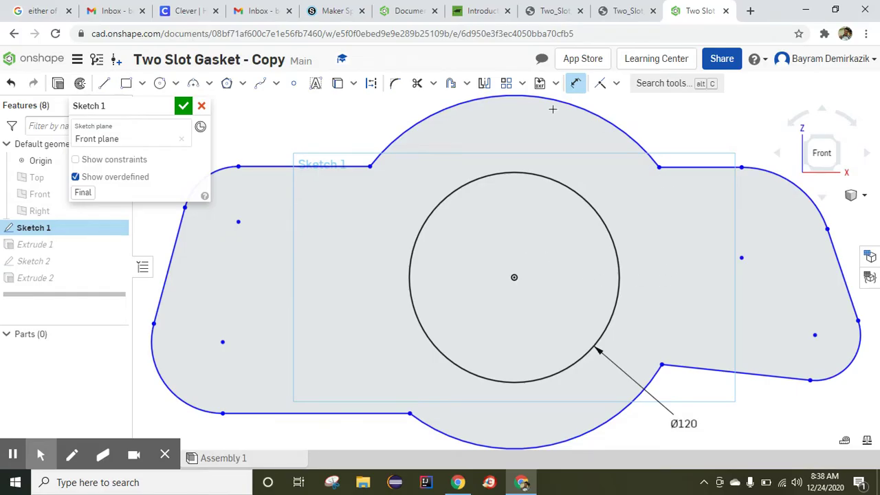
Constrain the lower-right edge parallel to the top-right horizontal edge
{"action": "left_click", "coordinate": [616, 84]}
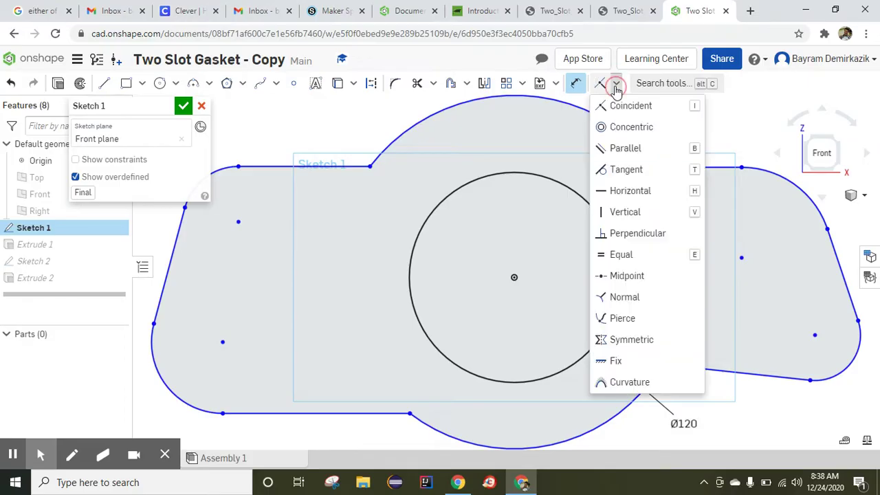
{"action": "left_click", "coordinate": [628, 149]}
{"action": "left_click", "coordinate": [697, 168]}
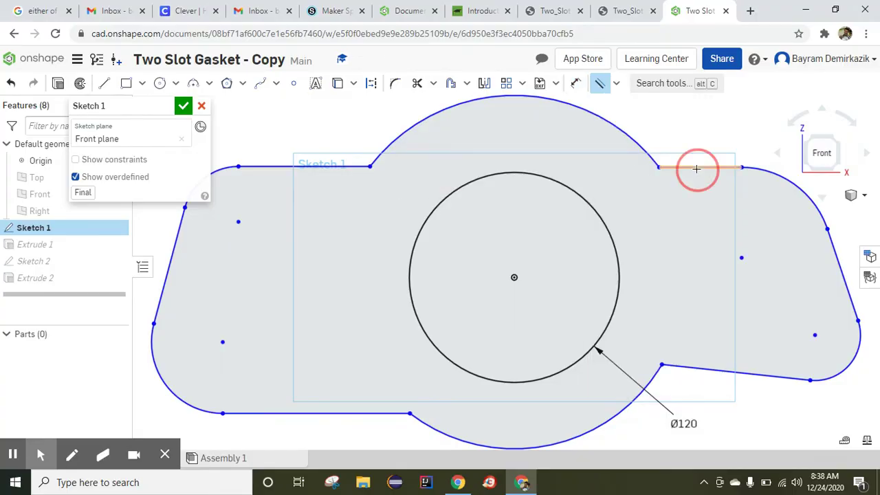
{"action": "left_click", "coordinate": [724, 369]}
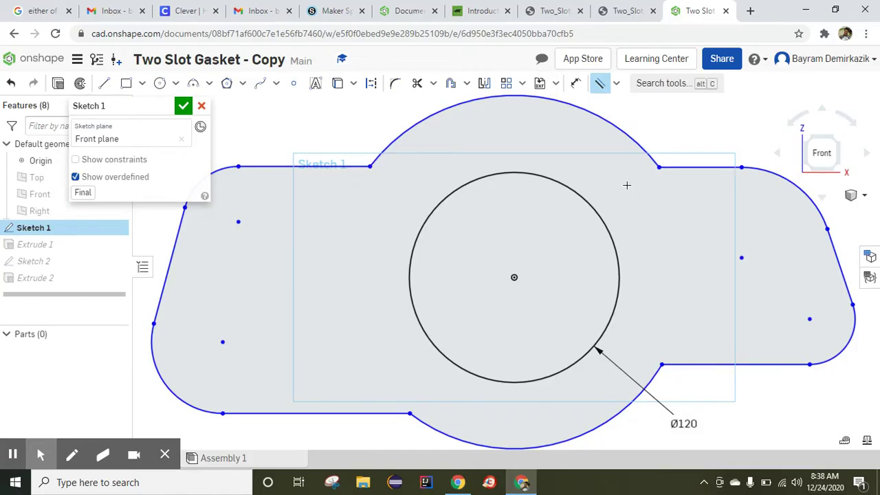
Make the top-right, bottom-right, top-left and bottom-left horizontal edges equal in length
{"action": "left_click", "coordinate": [616, 85]}
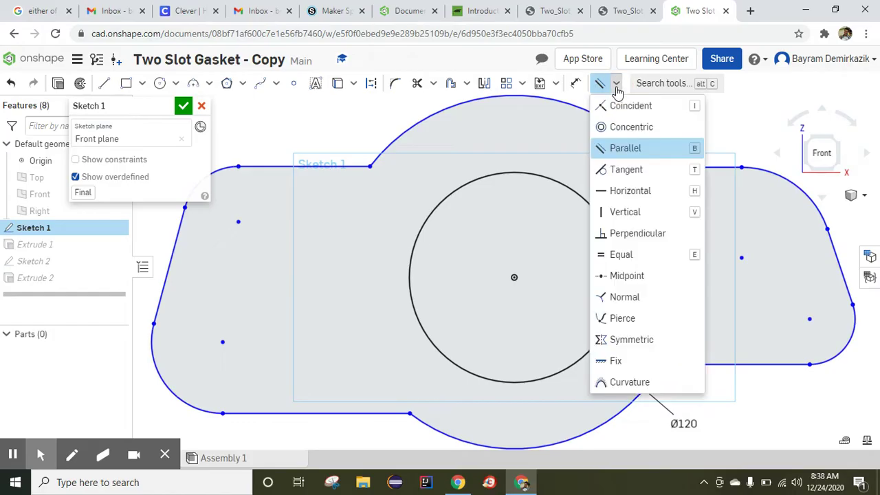
{"action": "left_click", "coordinate": [622, 255]}
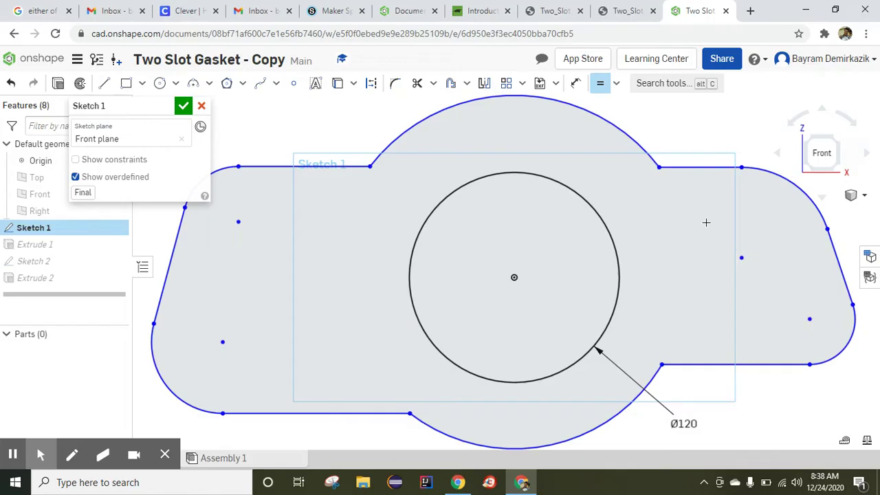
{"action": "left_click", "coordinate": [695, 167]}
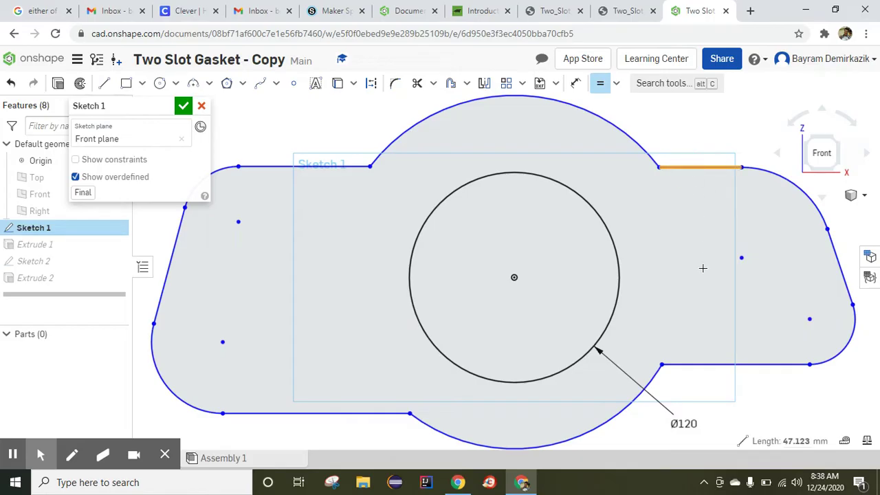
{"action": "left_click", "coordinate": [708, 364]}
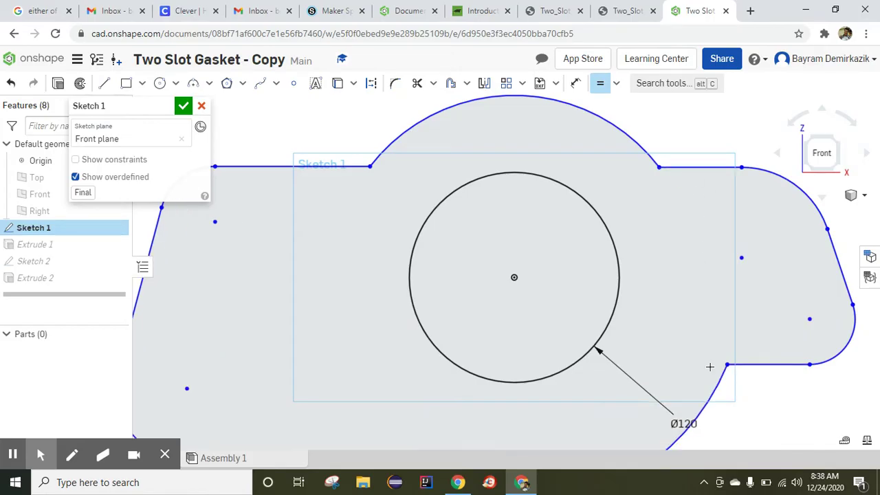
{"action": "left_click", "coordinate": [766, 364]}
{"action": "left_click", "coordinate": [273, 167]}
{"action": "scroll", "coordinate": [385, 306], "scroll_direction": "down", "scroll_amount": 3}
{"action": "scroll", "coordinate": [384, 308], "scroll_direction": "down", "scroll_amount": 1}
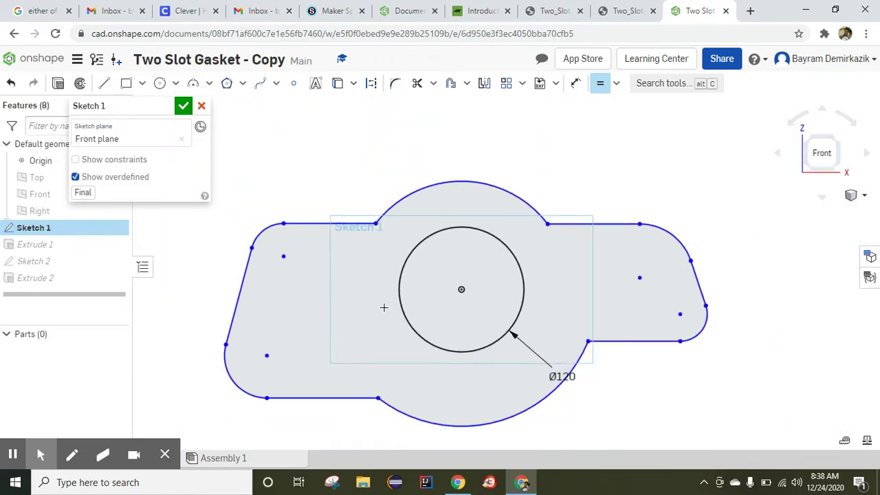
{"action": "left_click", "coordinate": [321, 223]}
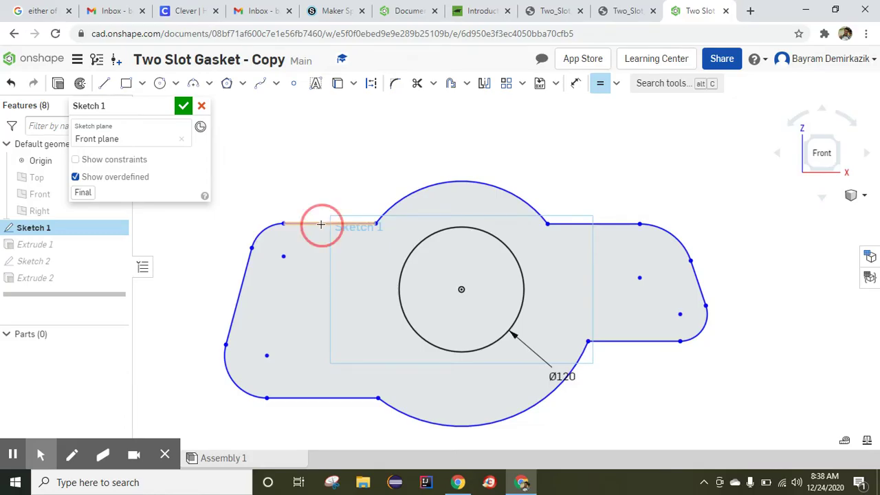
{"action": "left_click", "coordinate": [319, 398]}
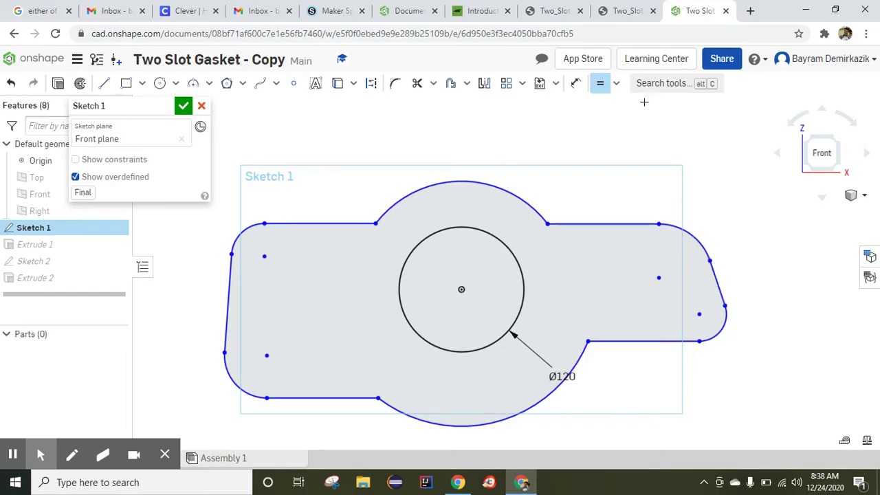
Make the outline's bottom edge perpendicular to its left edge
{"action": "left_click", "coordinate": [618, 84]}
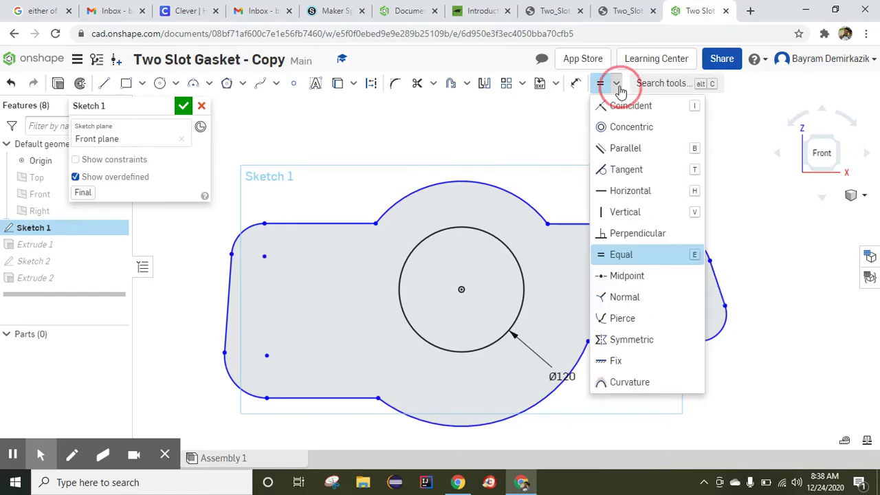
{"action": "left_click", "coordinate": [630, 147]}
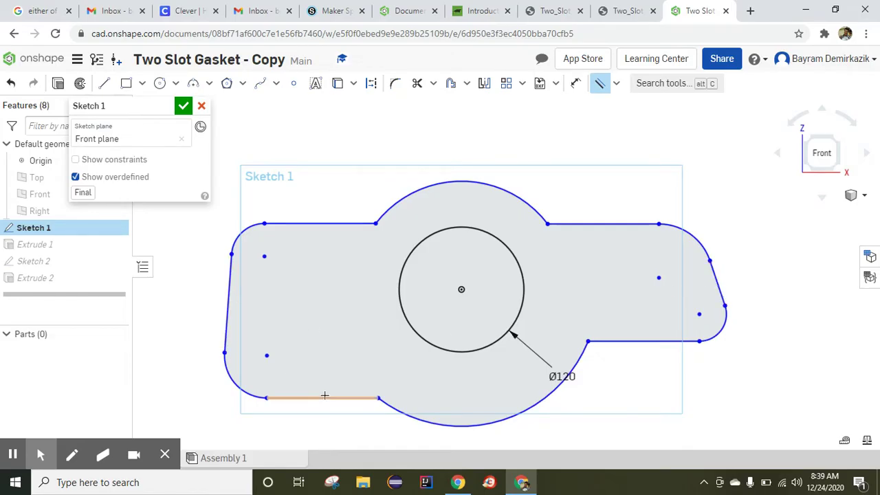
{"action": "left_click", "coordinate": [616, 84]}
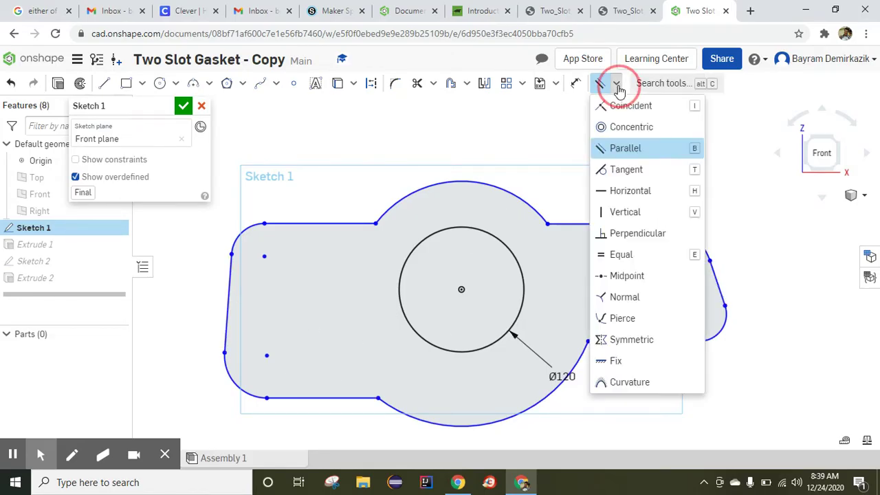
{"action": "left_click", "coordinate": [632, 235]}
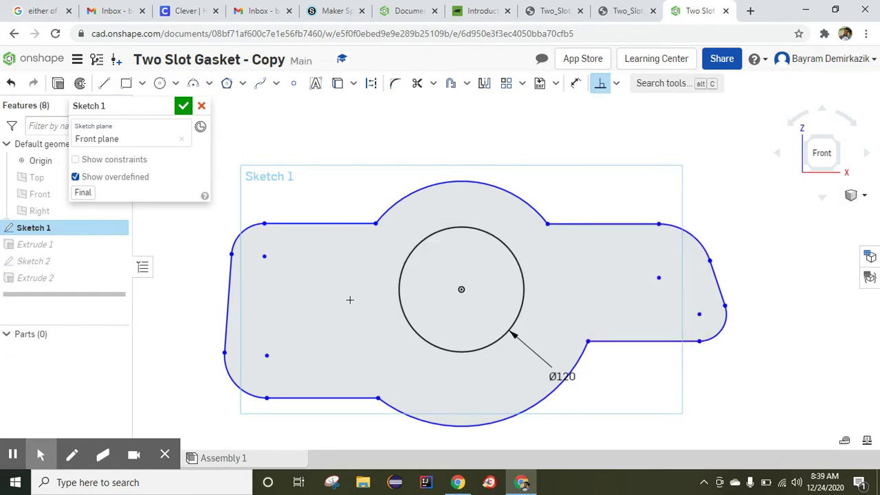
{"action": "left_click", "coordinate": [230, 299]}
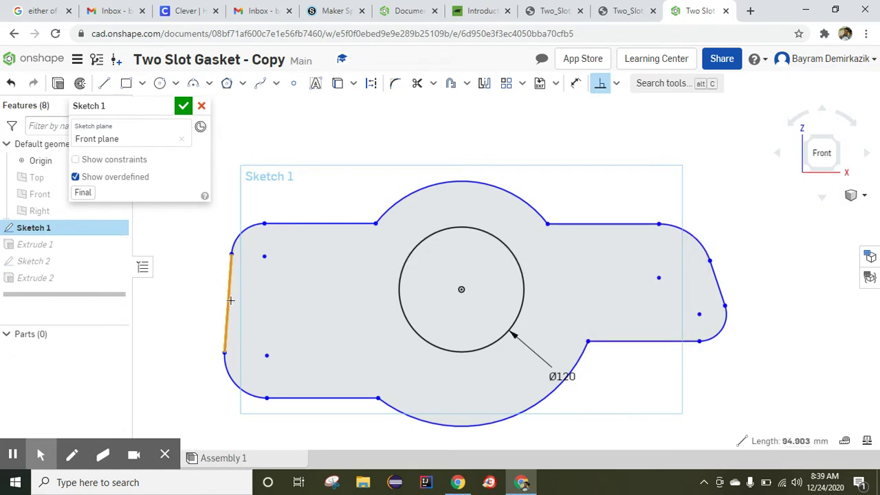
{"action": "left_click", "coordinate": [314, 397]}
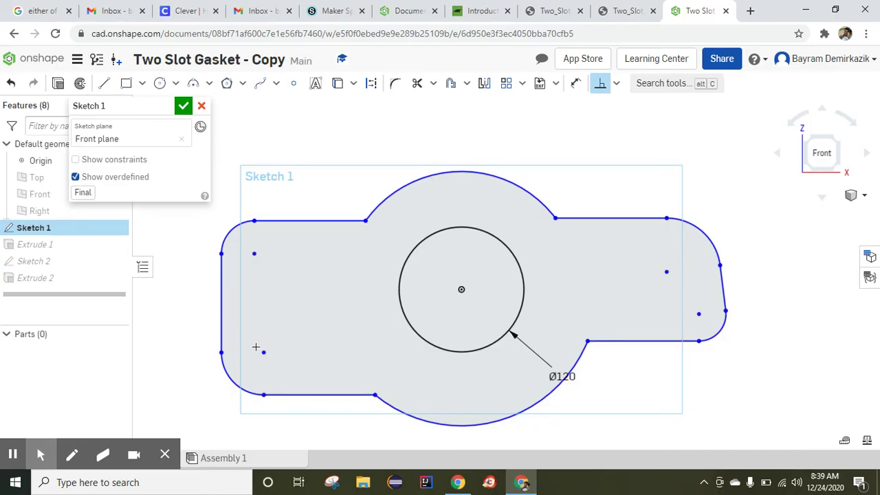
Make the slanted right end edge parallel to the left edge, then dimension the top arc's radius
{"action": "left_click", "coordinate": [616, 84]}
{"action": "left_click", "coordinate": [627, 148]}
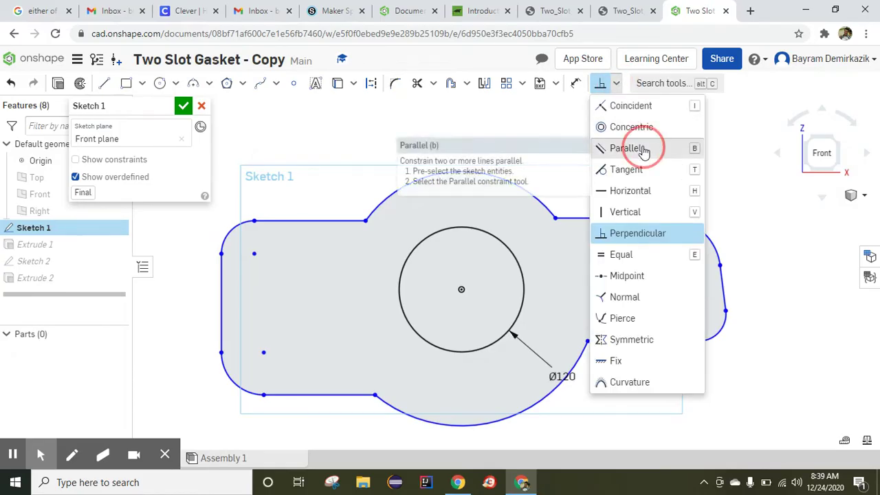
{"action": "left_click", "coordinate": [221, 289]}
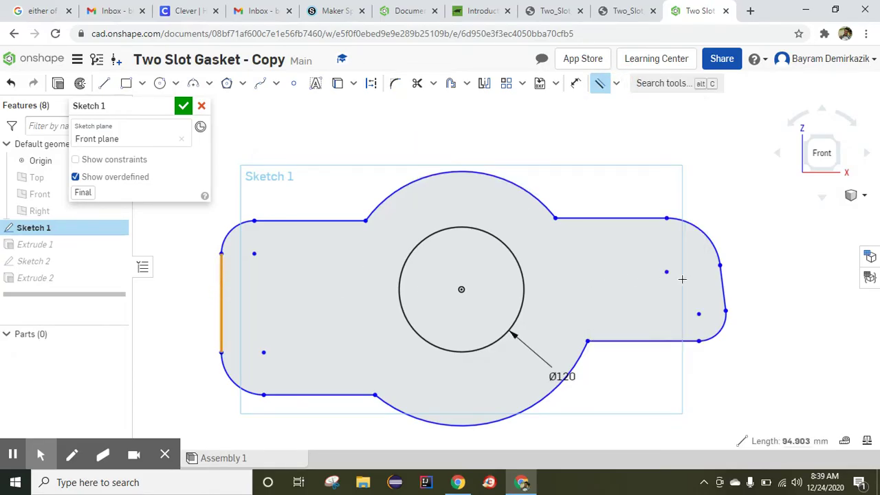
{"action": "left_click", "coordinate": [723, 281]}
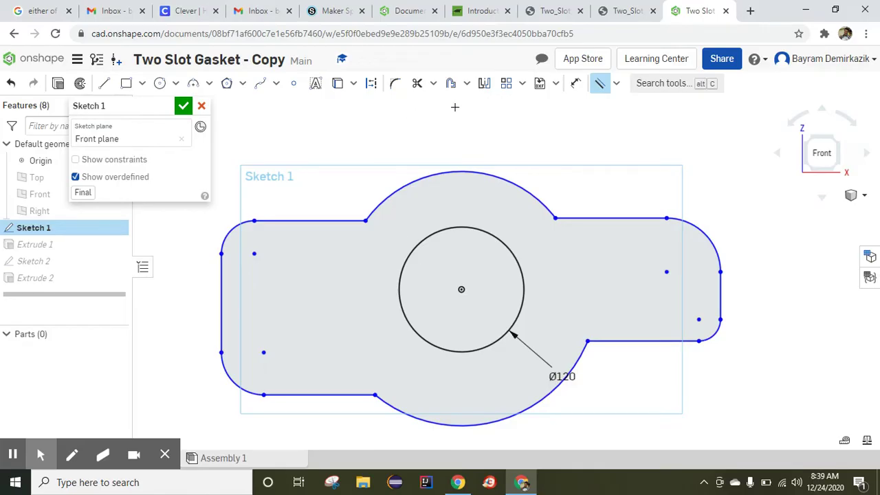
{"action": "left_click", "coordinate": [576, 83]}
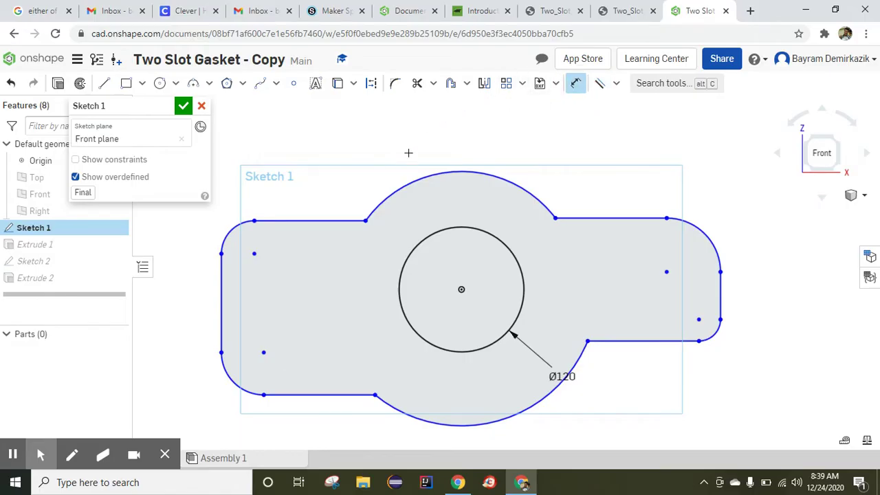
{"action": "left_click", "coordinate": [407, 180]}
Set the top arc and bottom arc radii each to R95
{"action": "left_click", "coordinate": [388, 132]}
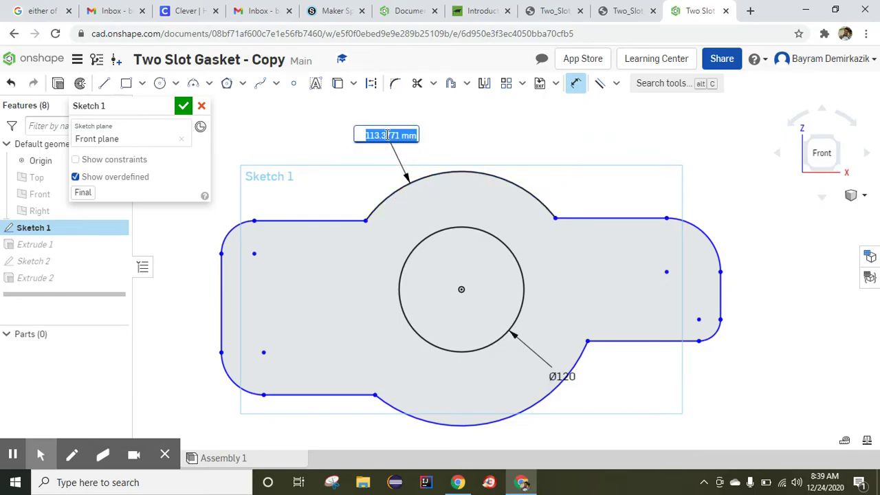
{"action": "type", "text": "95"}
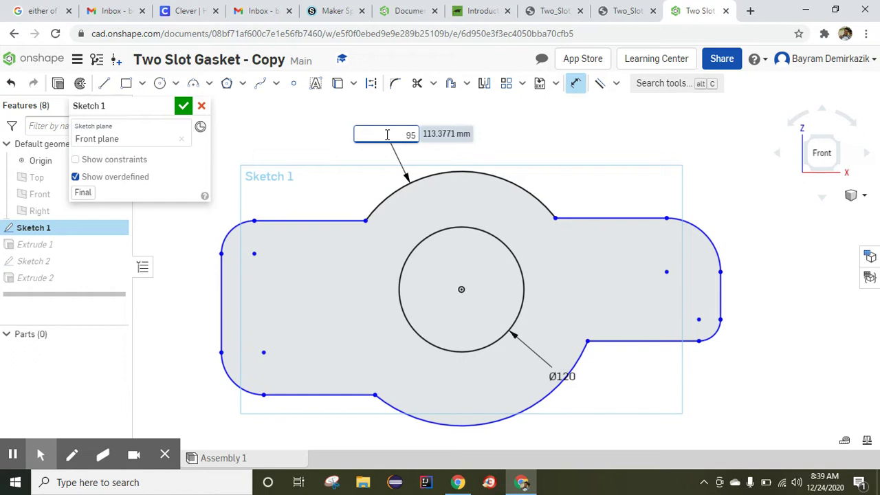
{"action": "key", "text": "Return"}
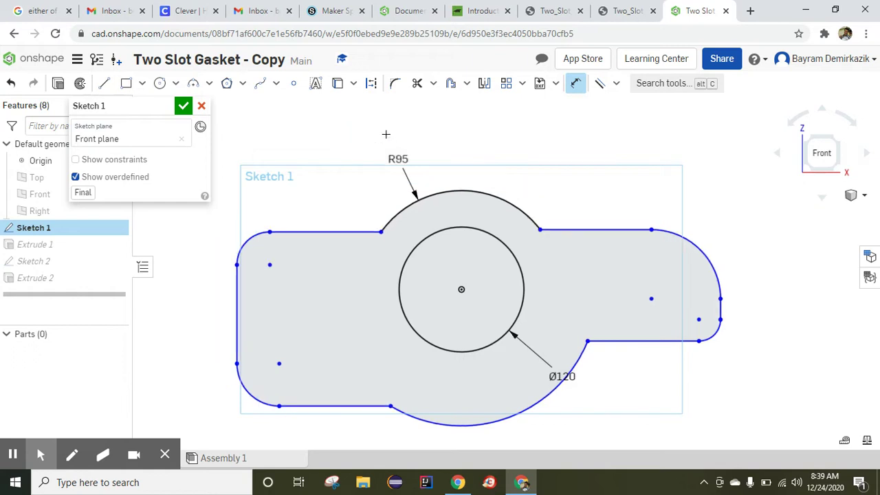
{"action": "left_click", "coordinate": [507, 418]}
{"action": "left_click", "coordinate": [570, 425]}
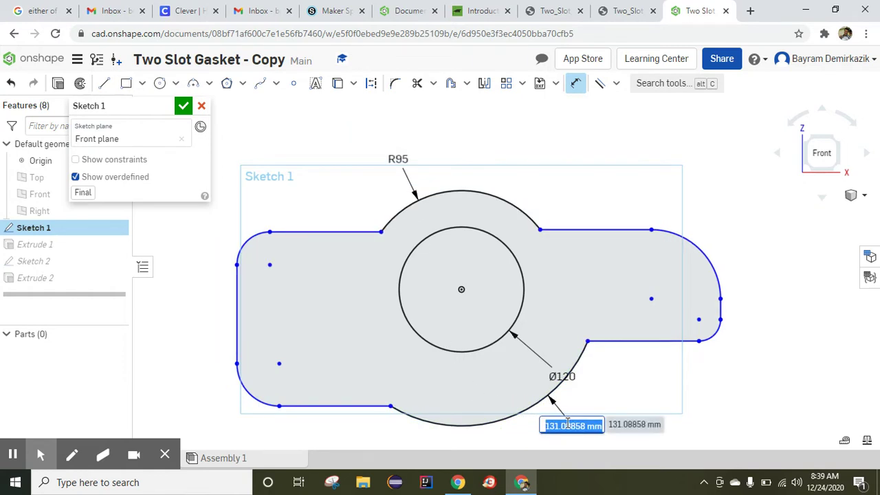
{"action": "type", "text": "95"}
{"action": "key", "text": "Return"}
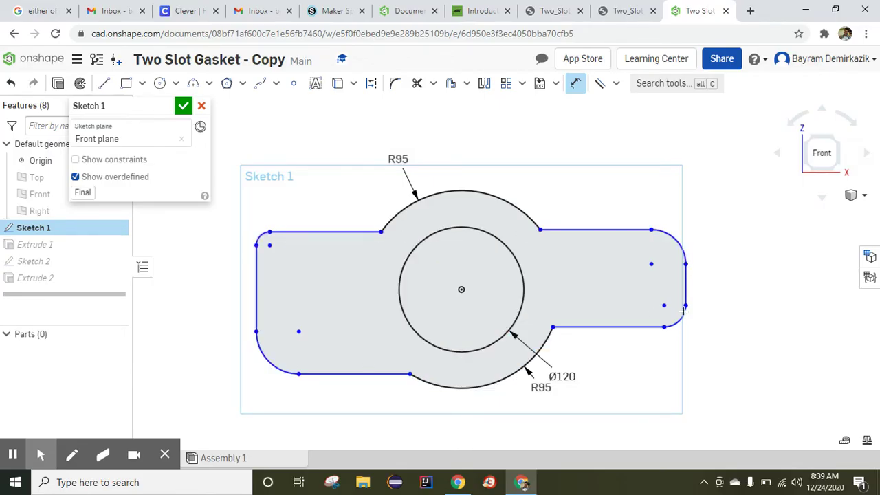
Dimension the top-right and lower-right corner fillets at R25
{"action": "left_click", "coordinate": [674, 235]}
{"action": "left_click", "coordinate": [698, 201]}
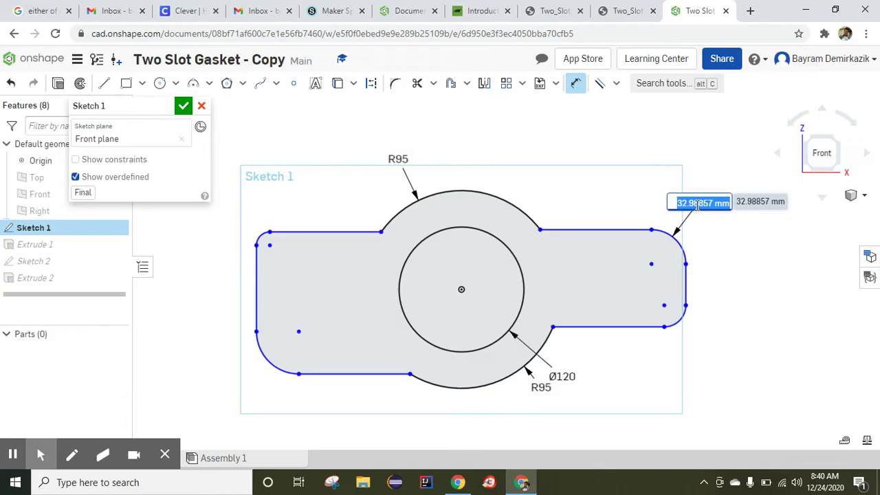
{"action": "type", "text": "25"}
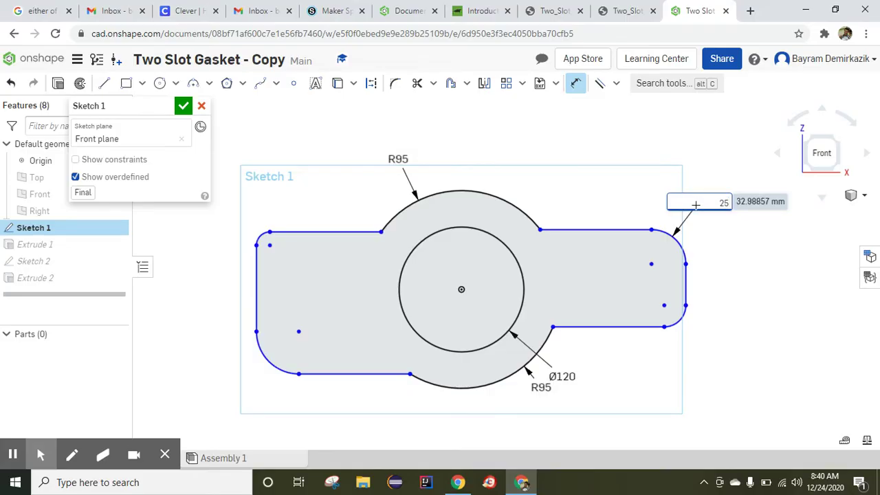
{"action": "key", "text": "Return"}
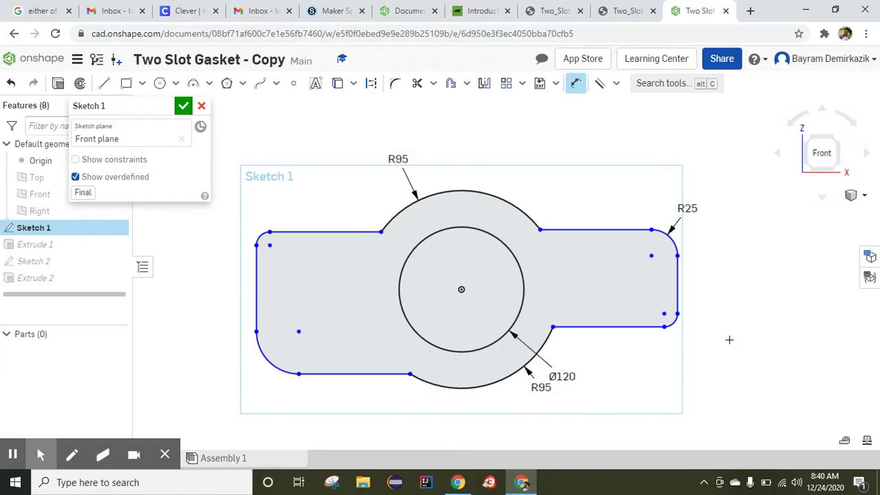
{"action": "left_click", "coordinate": [673, 321]}
{"action": "left_click", "coordinate": [710, 347]}
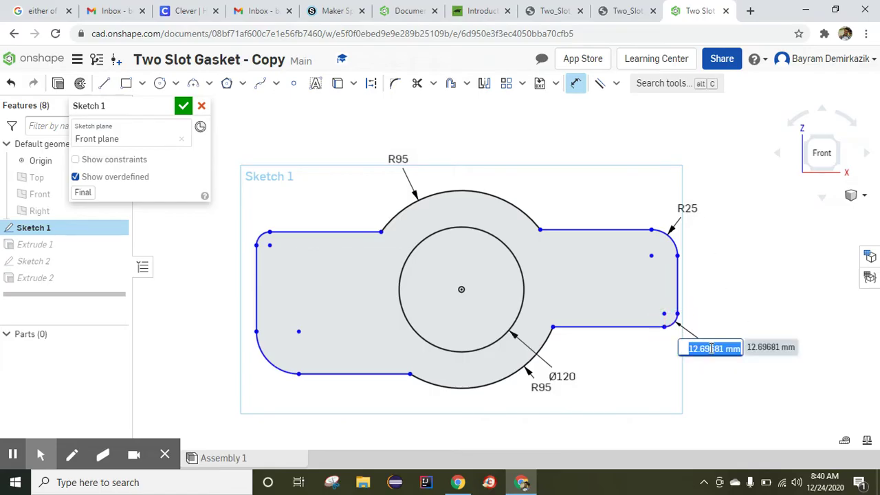
{"action": "type", "text": "25"}
{"action": "key", "text": "Return"}
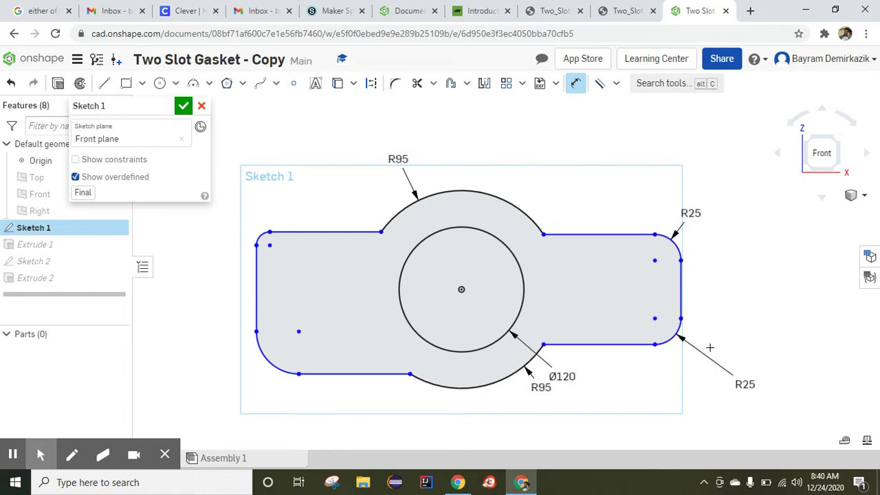
Dimension the top-left and bottom-left corner fillets at R25
{"action": "left_click", "coordinate": [259, 237]}
{"action": "left_click", "coordinate": [248, 215]}
{"action": "type", "text": "2"}
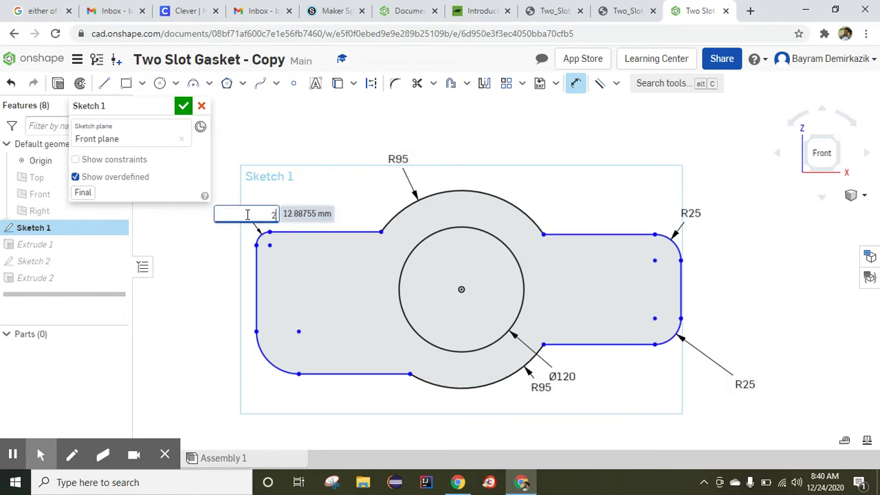
{"action": "type", "text": "5"}
{"action": "key", "text": "Return"}
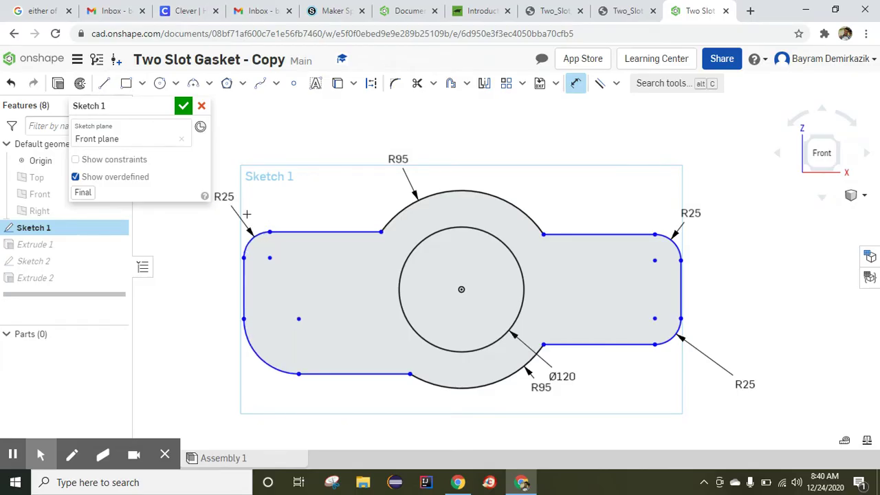
{"action": "left_click", "coordinate": [255, 358]}
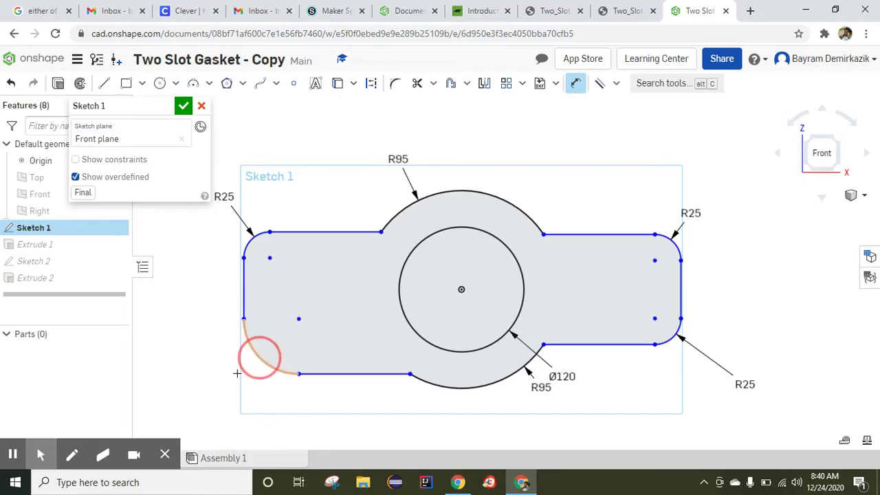
{"action": "left_click", "coordinate": [223, 382]}
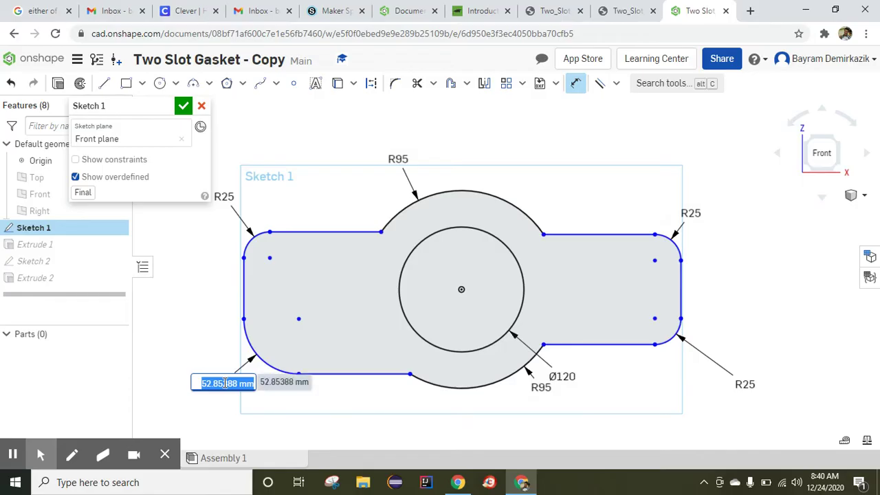
{"action": "type", "text": "25"}
{"action": "key", "text": "Return"}
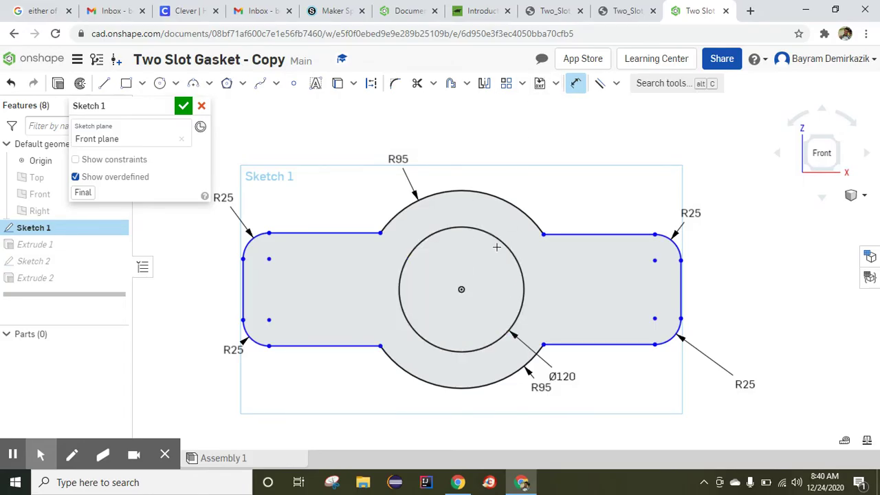
Dimension hole centre to right end at 175 and the overall width at 350
{"action": "left_click", "coordinate": [462, 288]}
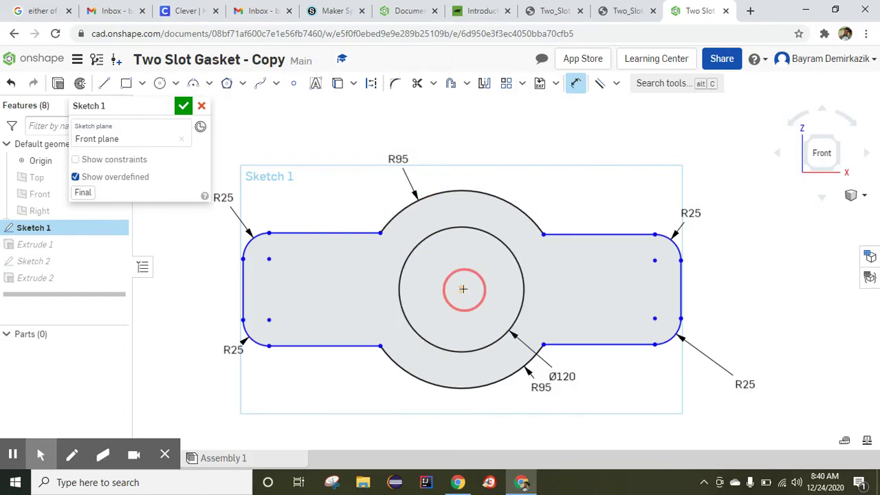
{"action": "left_click", "coordinate": [681, 287]}
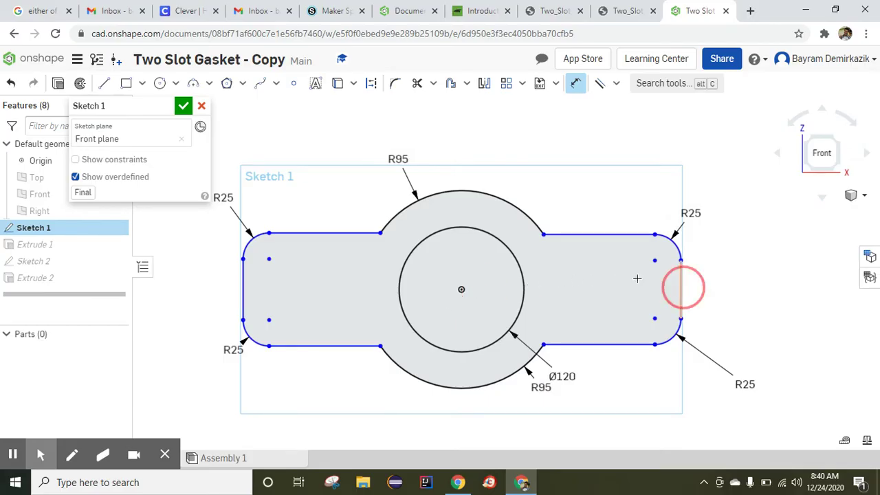
{"action": "left_click", "coordinate": [565, 155]}
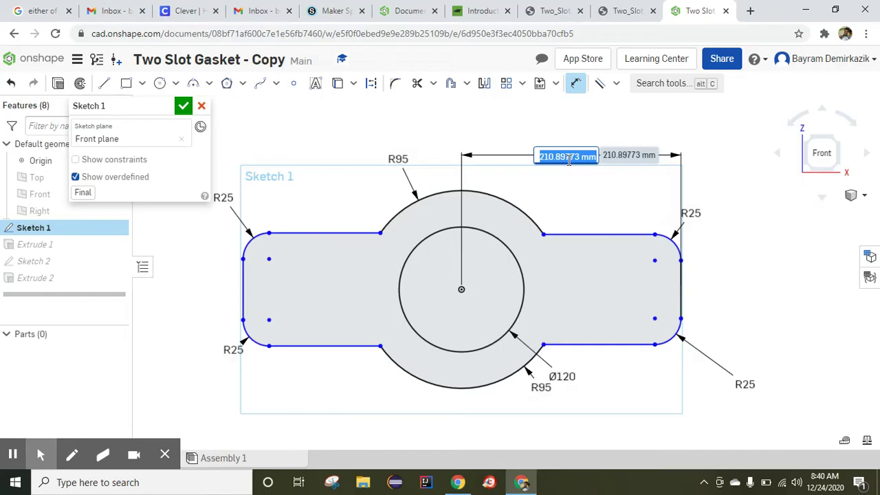
{"action": "type", "text": "175"}
{"action": "key", "text": "Return"}
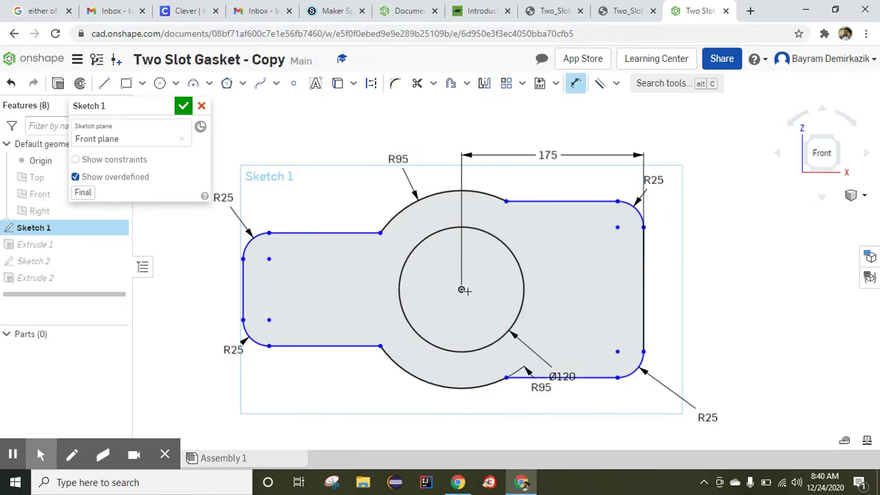
{"action": "left_click", "coordinate": [639, 300]}
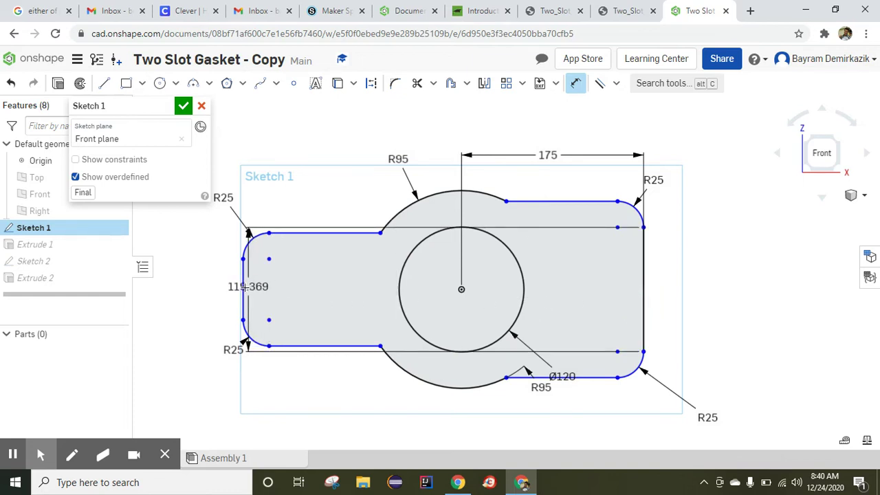
{"action": "left_click", "coordinate": [259, 282]}
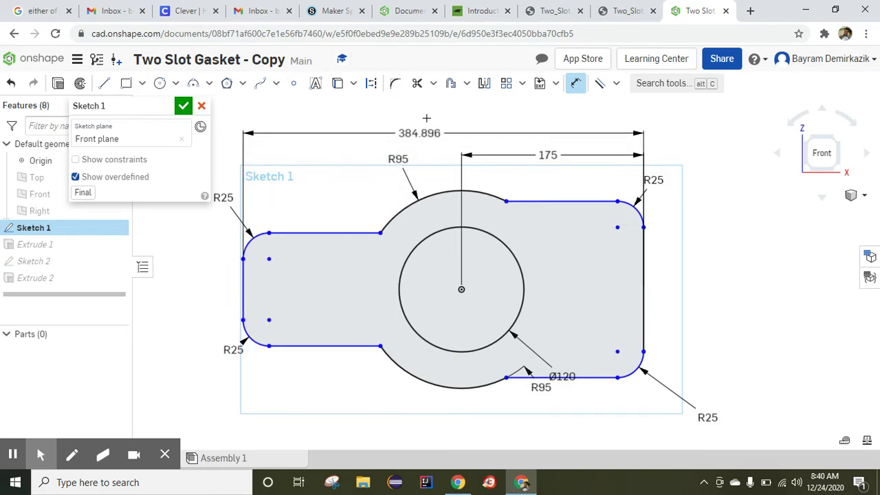
{"action": "left_click", "coordinate": [426, 113]}
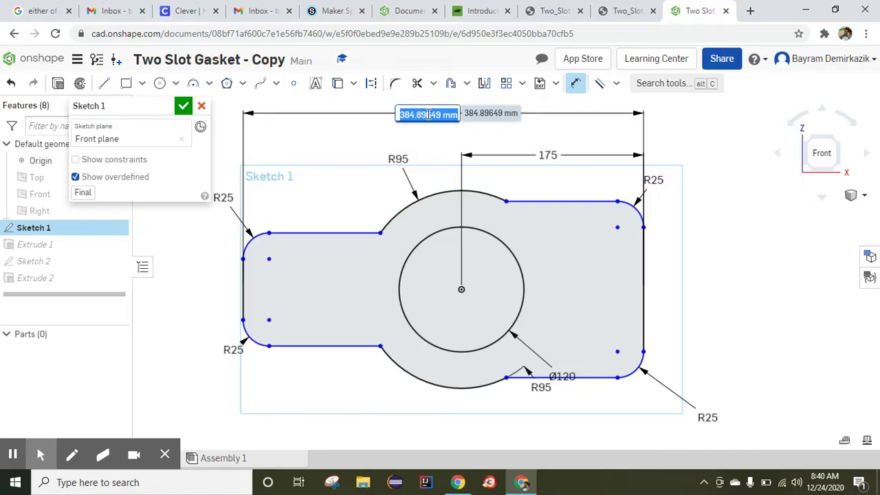
{"action": "type", "text": "3"}
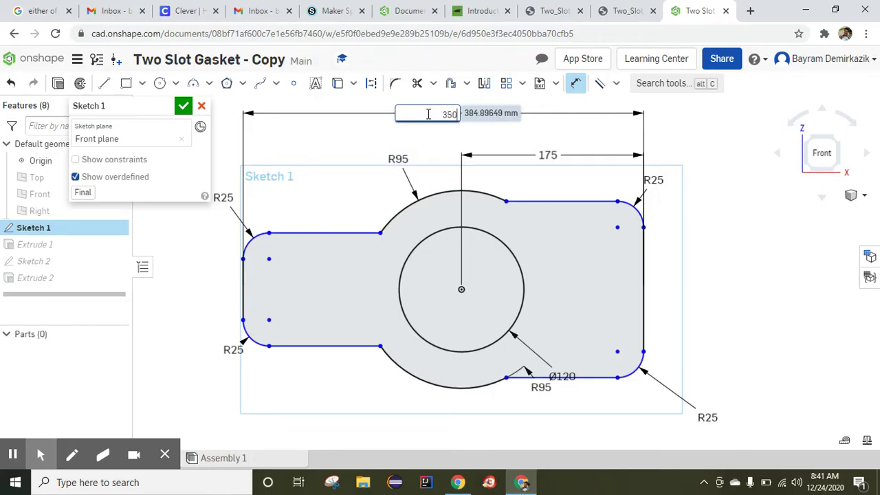
{"action": "type", "text": "50"}
{"action": "key", "text": "Return"}
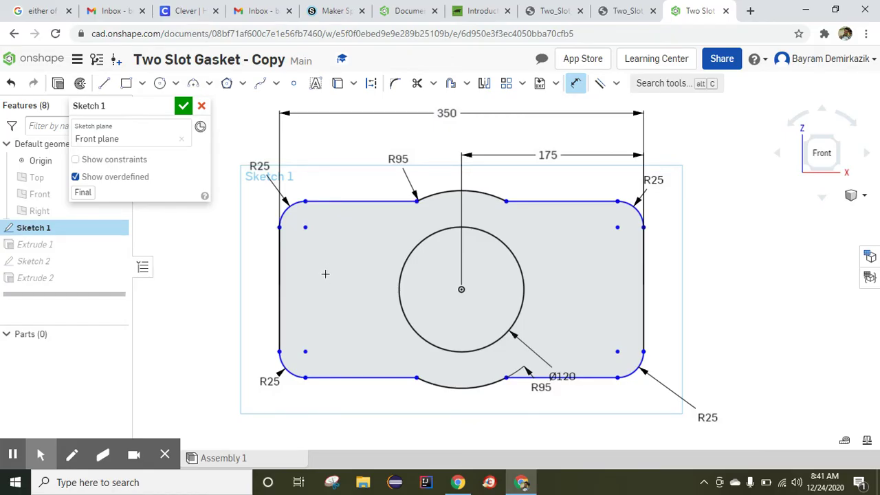
Set the body height between top and bottom edges to 120
{"action": "left_click", "coordinate": [348, 203]}
{"action": "left_click", "coordinate": [358, 376]}
{"action": "left_click", "coordinate": [218, 286]}
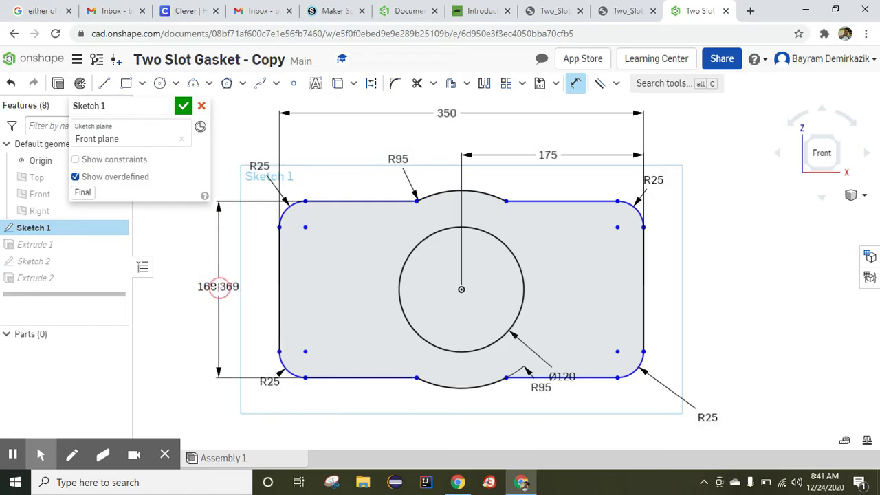
{"action": "type", "text": "120"}
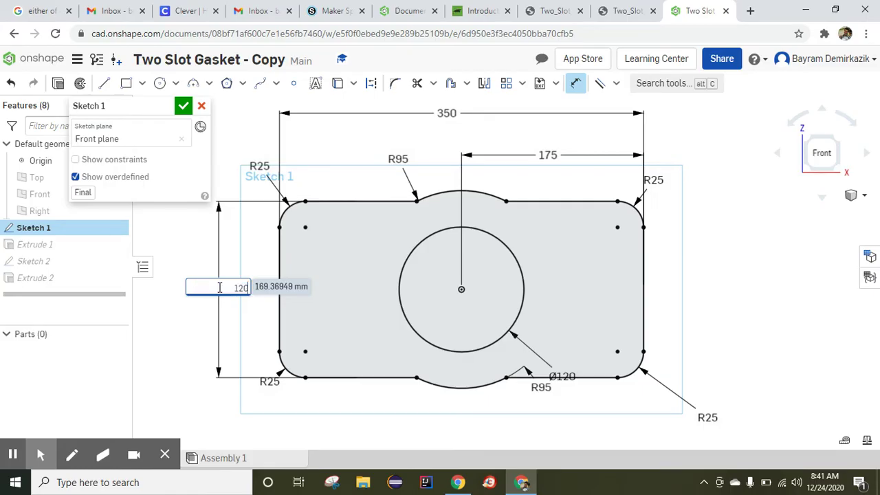
{"action": "key", "text": "Return"}
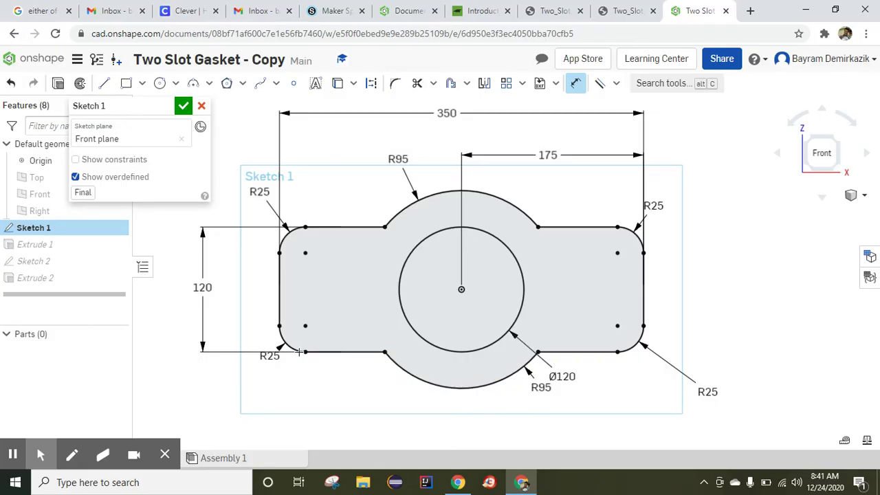
Accept Sketch 1, then in Sketch 2 make both slots parallel to the top edge
{"action": "left_click", "coordinate": [183, 106]}
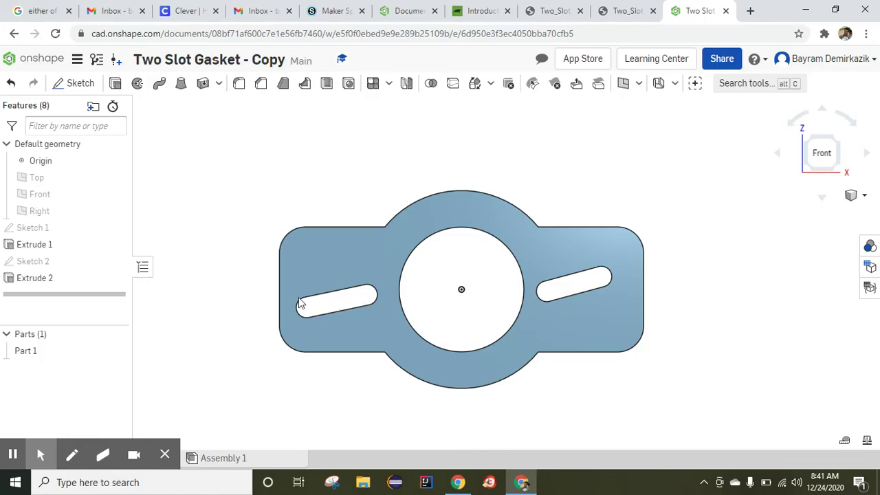
{"action": "double_click", "coordinate": [45, 261]}
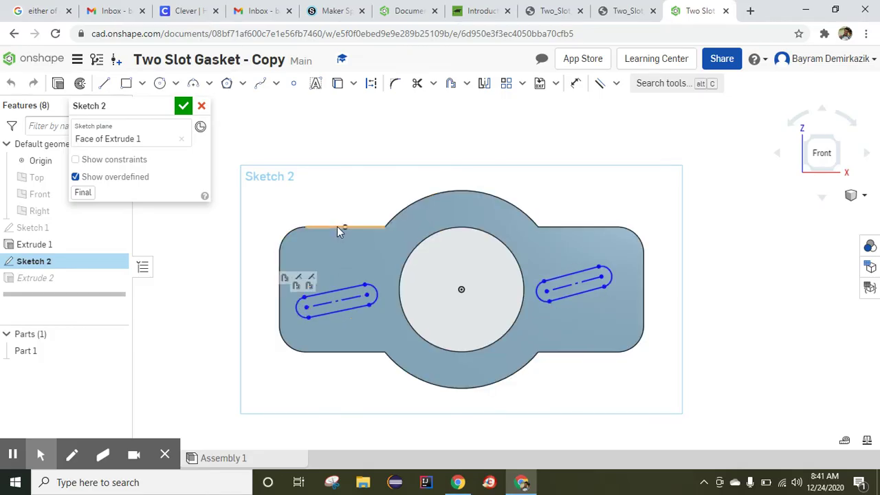
{"action": "left_click", "coordinate": [600, 83]}
{"action": "left_click", "coordinate": [334, 297]}
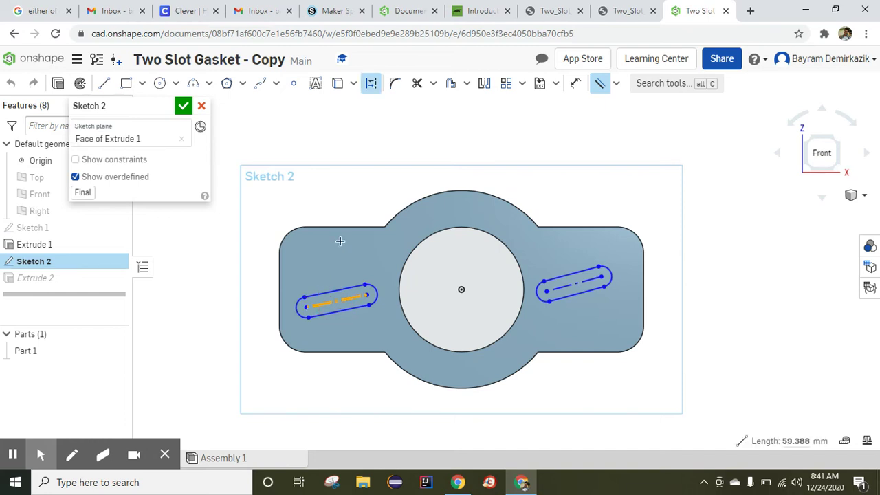
{"action": "left_click", "coordinate": [339, 227]}
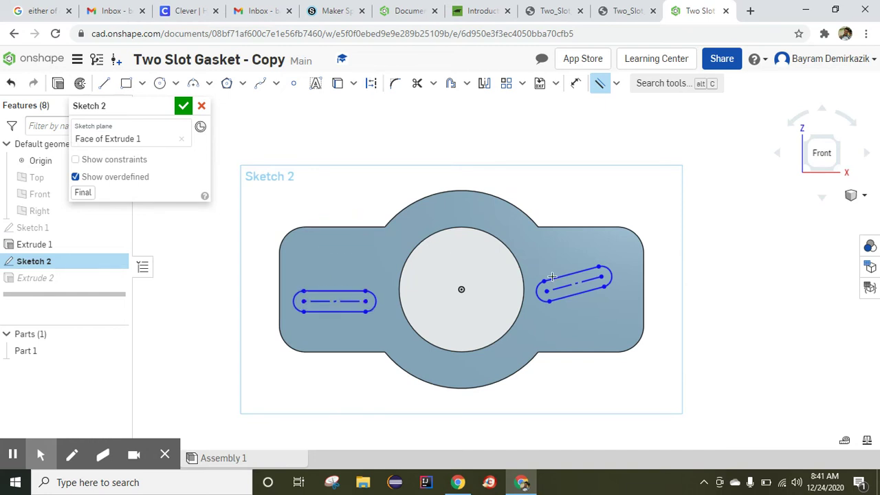
{"action": "left_click", "coordinate": [573, 283]}
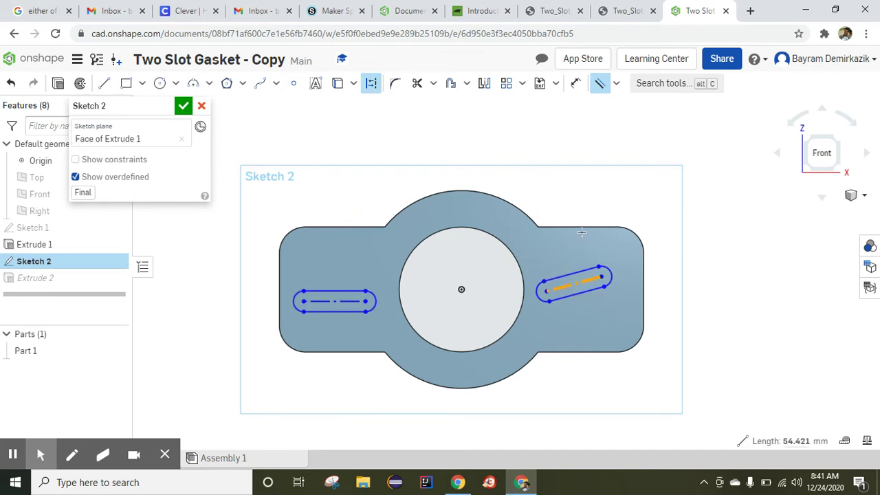
{"action": "left_click", "coordinate": [580, 228]}
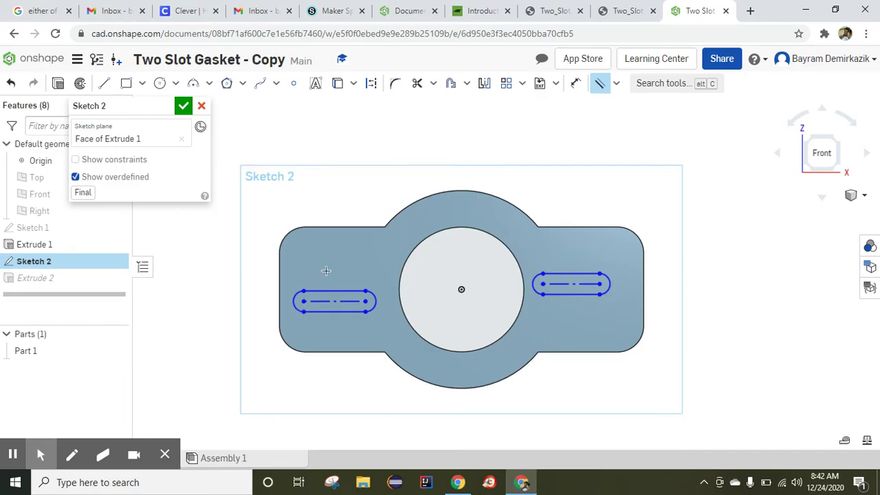
Dimension the left slot's centreline 60 mm below the gasket's top edge
{"action": "left_click", "coordinate": [328, 228]}
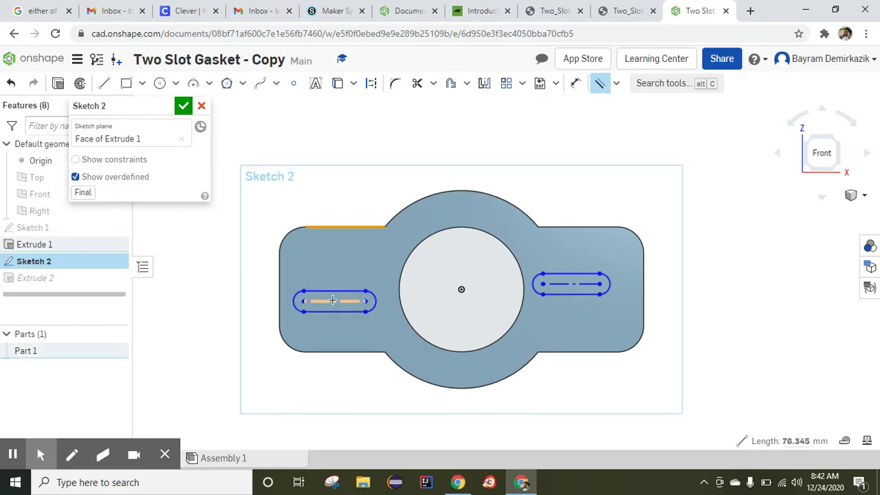
{"action": "left_click", "coordinate": [324, 303]}
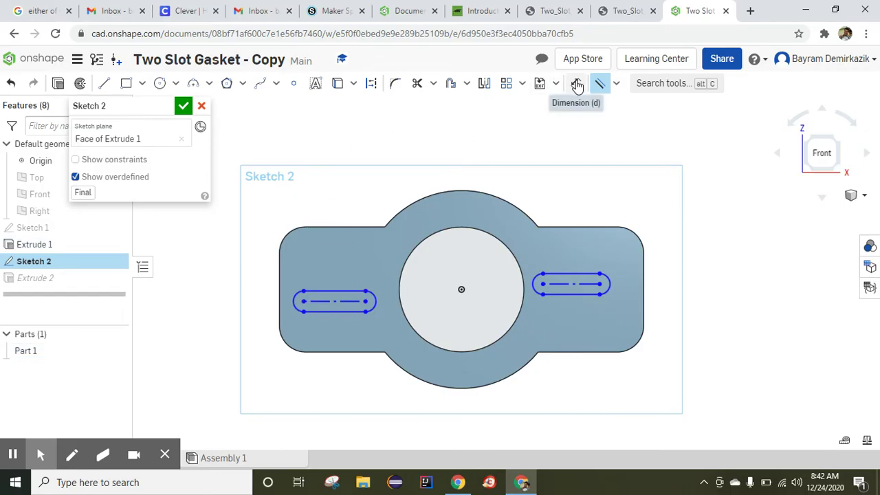
{"action": "left_click", "coordinate": [576, 84]}
{"action": "left_click", "coordinate": [338, 226]}
{"action": "left_click", "coordinate": [332, 300]}
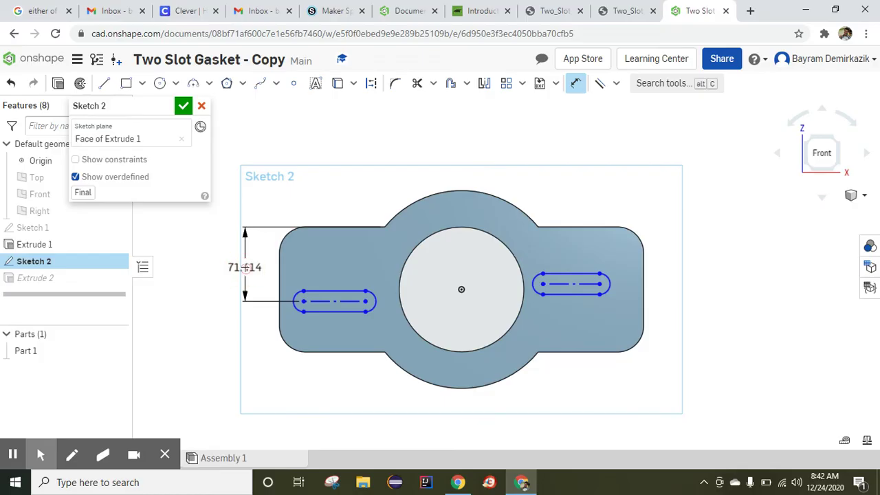
{"action": "left_click", "coordinate": [244, 268]}
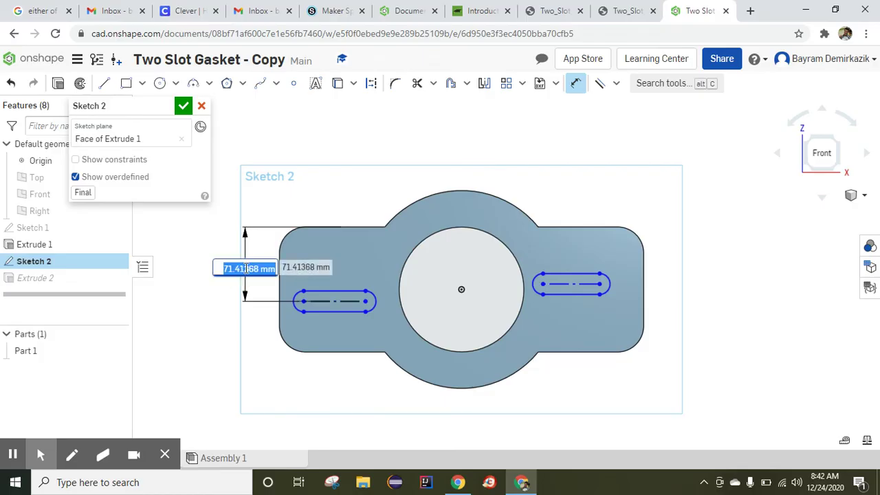
{"action": "type", "text": "60"}
{"action": "key", "text": "Return"}
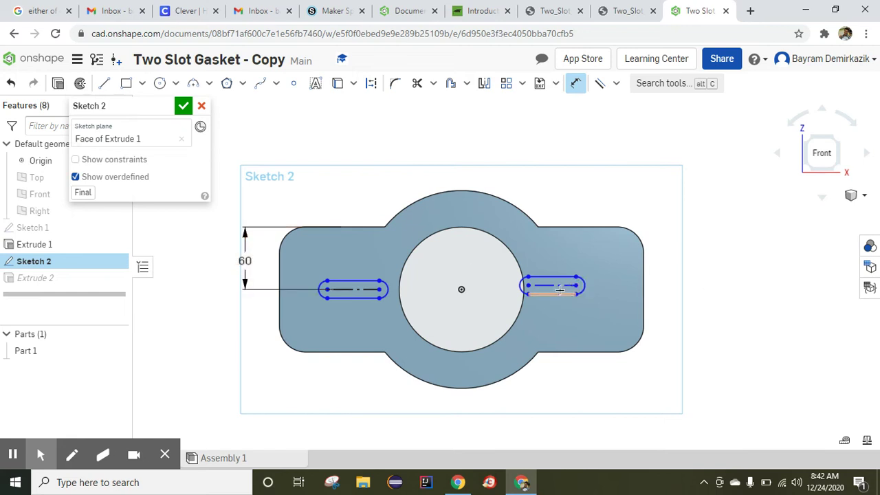
Dimension the right slot's centreline 60 mm below the gasket's top edge
{"action": "left_click", "coordinate": [576, 285]}
{"action": "left_click", "coordinate": [570, 229]}
{"action": "left_click", "coordinate": [671, 261]}
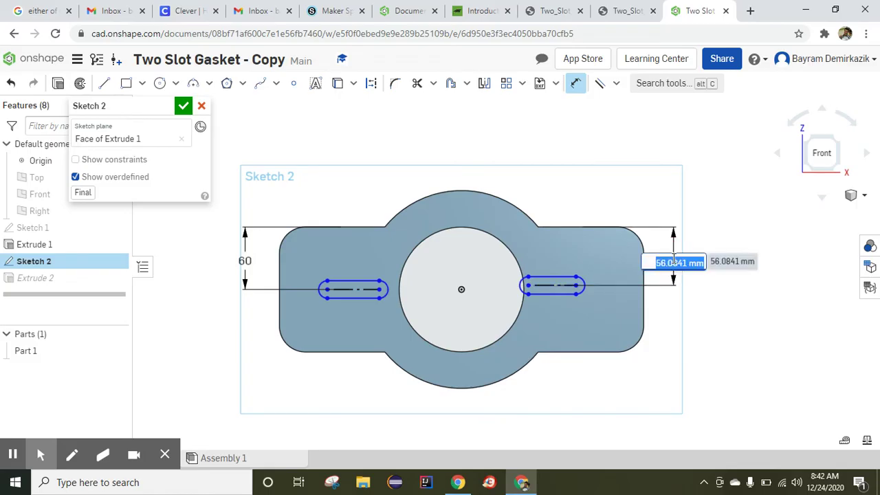
{"action": "type", "text": "60"}
{"action": "key", "text": "Return"}
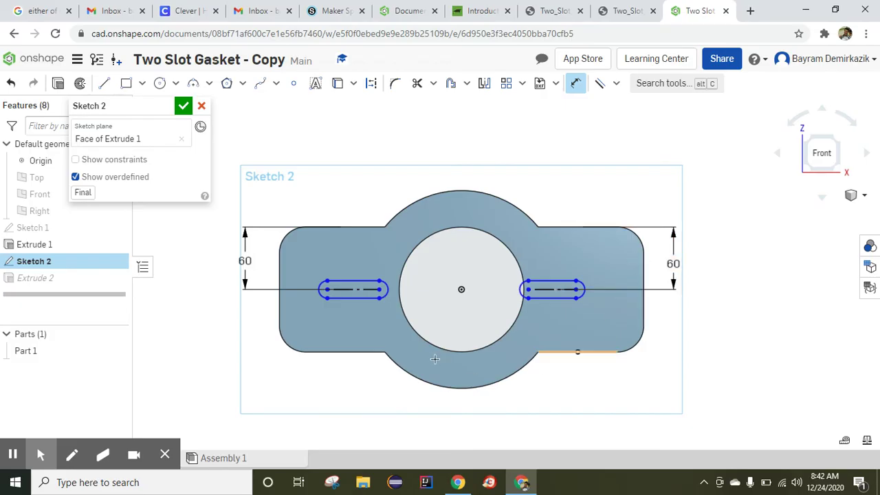
Place the left slot's end 25 mm from the gasket's left edge
{"action": "left_click", "coordinate": [325, 290]}
{"action": "left_click", "coordinate": [280, 278]}
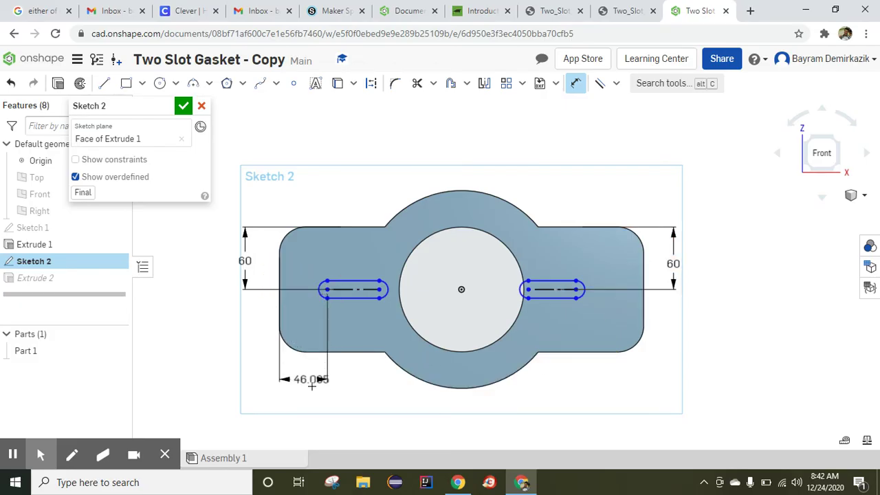
{"action": "left_click", "coordinate": [313, 391]}
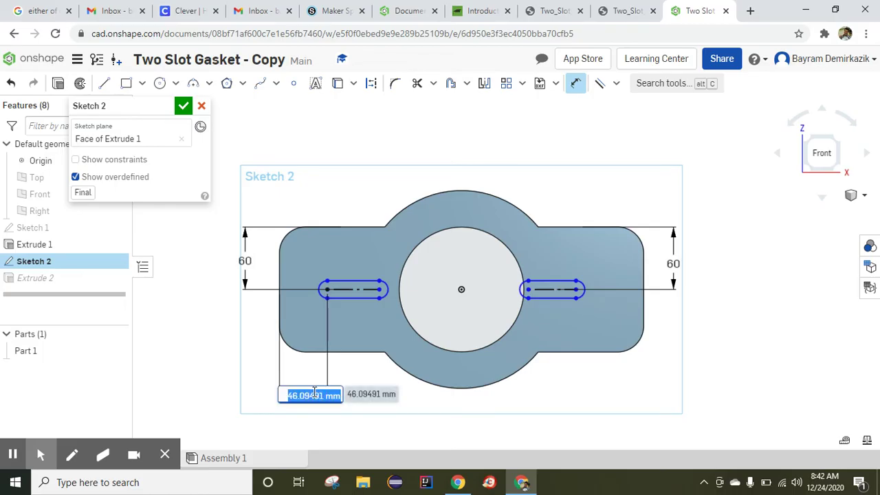
{"action": "type", "text": "25"}
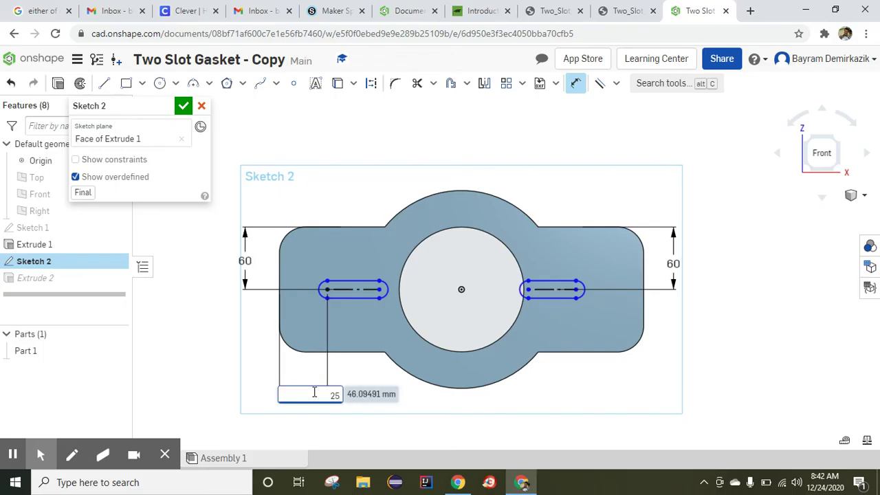
{"action": "key", "text": "Return"}
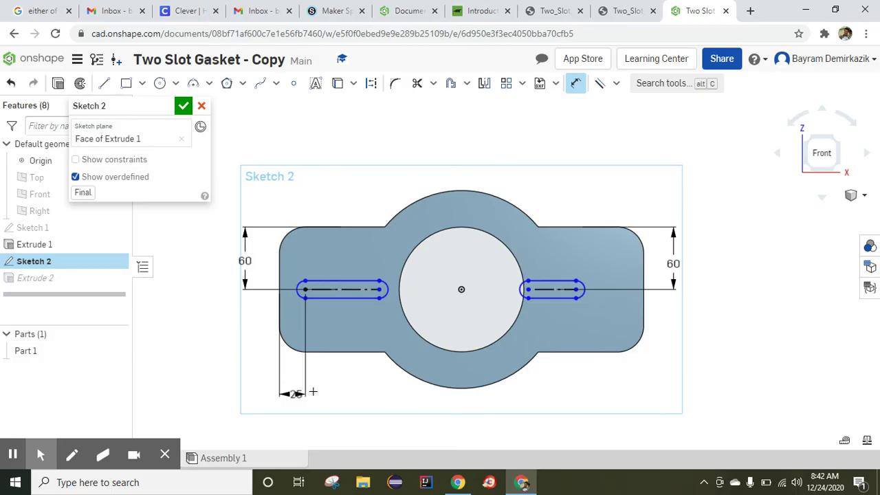
Place the right slot's end 25 mm from the gasket's right edge
{"action": "left_click", "coordinate": [577, 290]}
{"action": "left_click", "coordinate": [644, 301]}
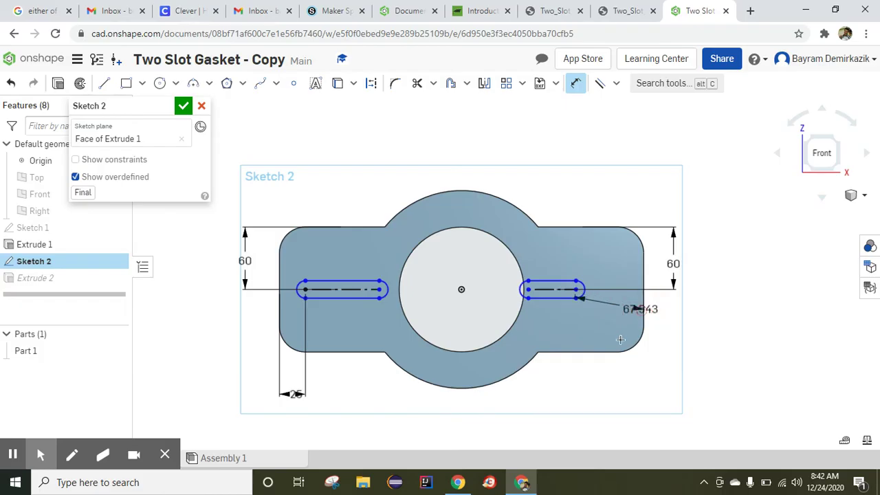
{"action": "left_click", "coordinate": [617, 385]}
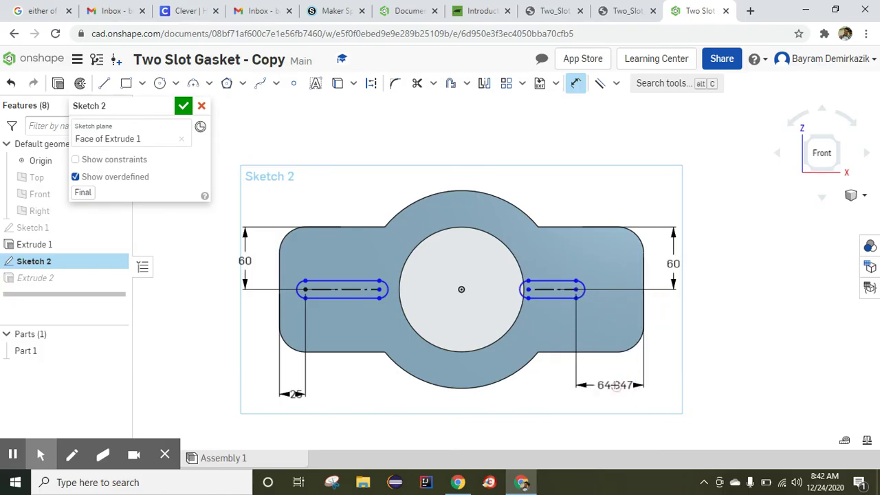
{"action": "type", "text": "2"}
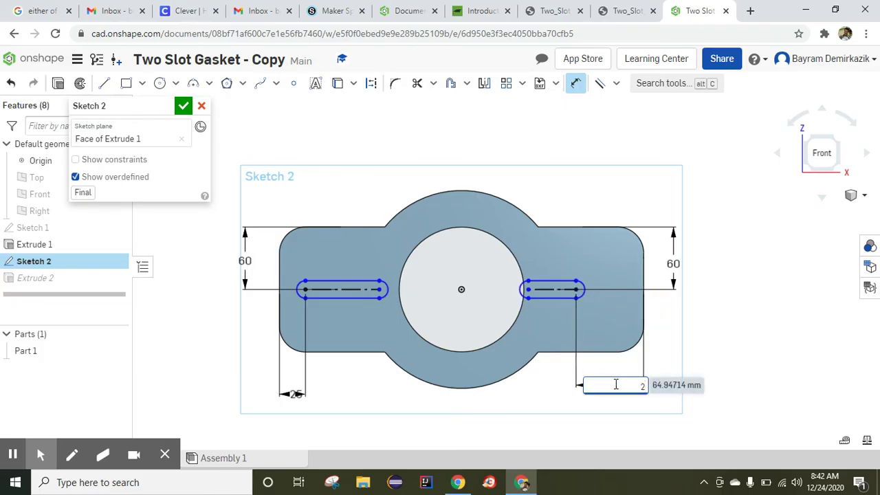
{"action": "type", "text": "5"}
{"action": "key", "text": "Return"}
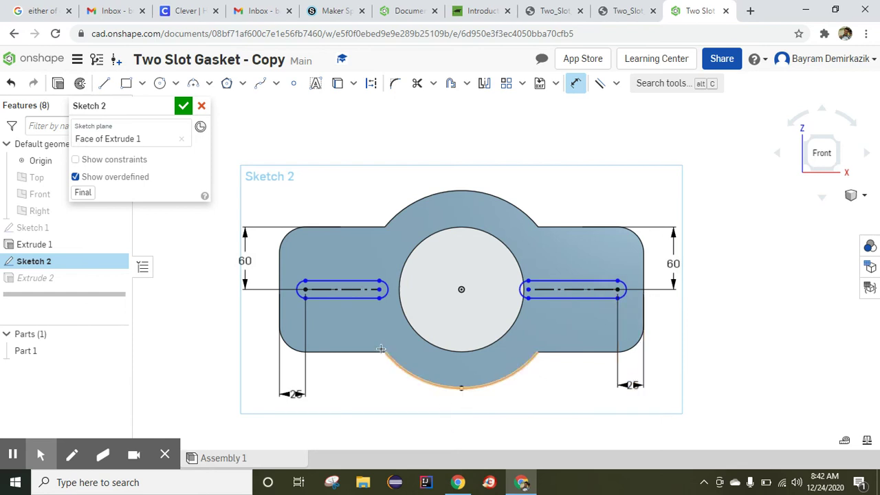
Add a 20 mm width dimension between the top and bottom lines of the left and right slots
{"action": "left_click", "coordinate": [326, 297]}
{"action": "left_click", "coordinate": [306, 289]}
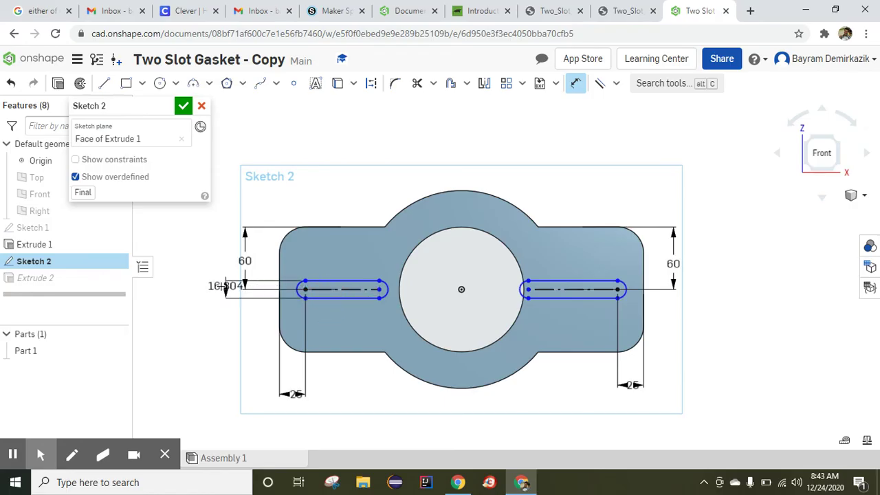
{"action": "left_click", "coordinate": [265, 291]}
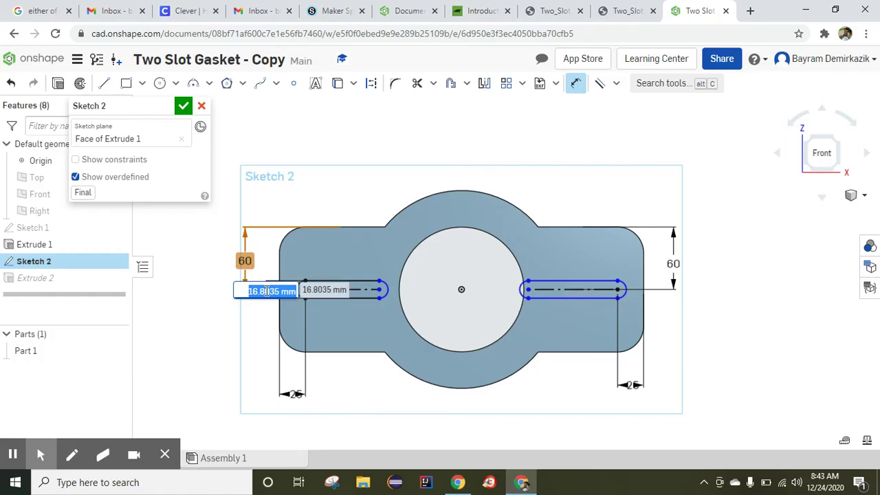
{"action": "type", "text": "2"}
{"action": "key", "text": "Return"}
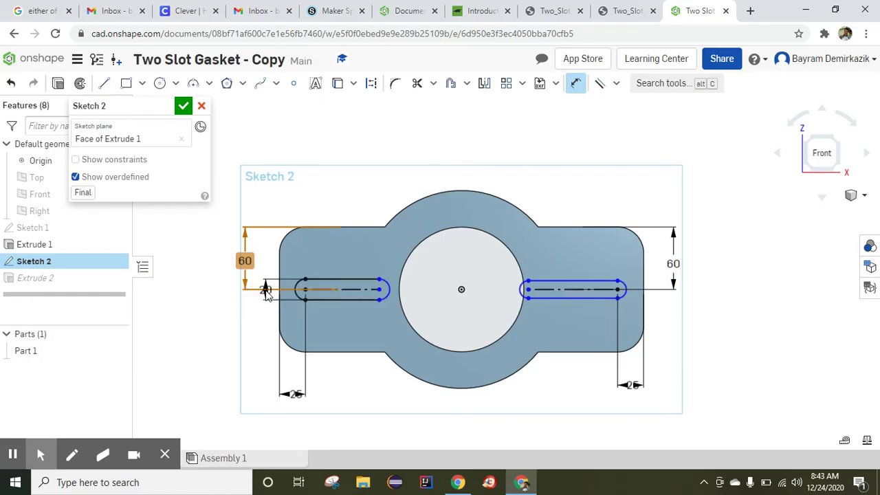
{"action": "left_click", "coordinate": [579, 295]}
{"action": "left_click", "coordinate": [581, 297]}
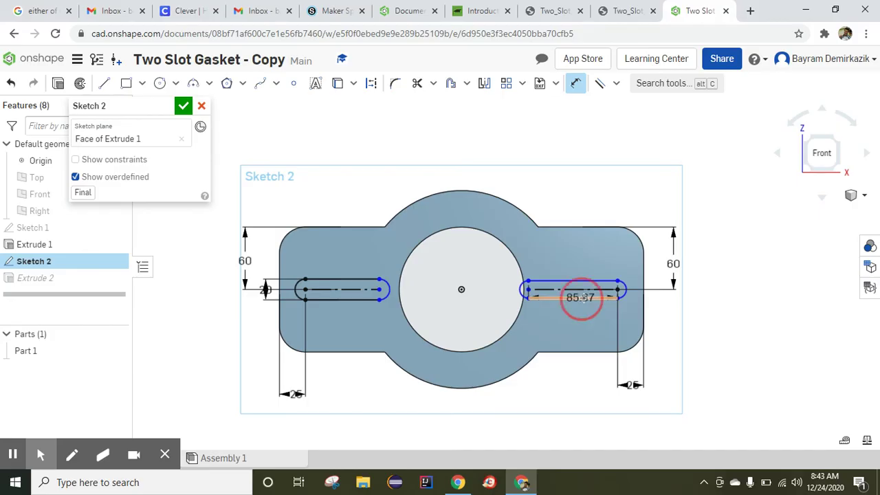
{"action": "left_click", "coordinate": [662, 295]}
{"action": "type", "text": "2"}
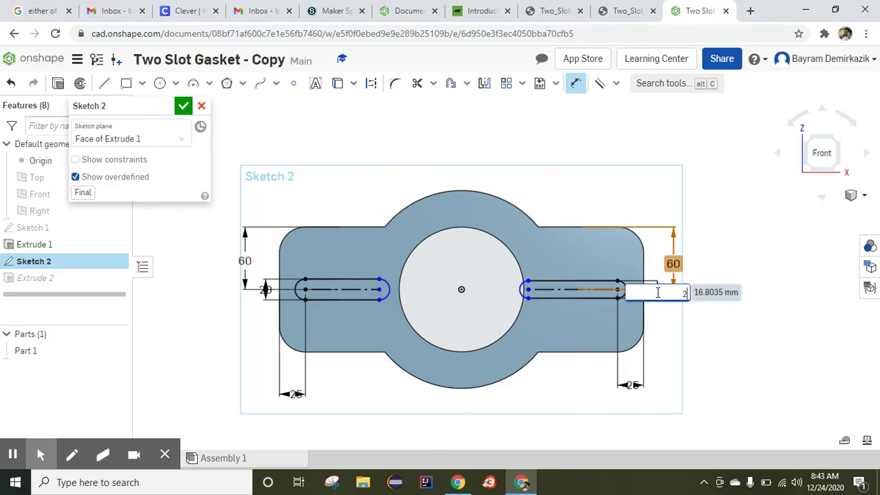
{"action": "type", "text": "0"}
{"action": "key", "text": "Return"}
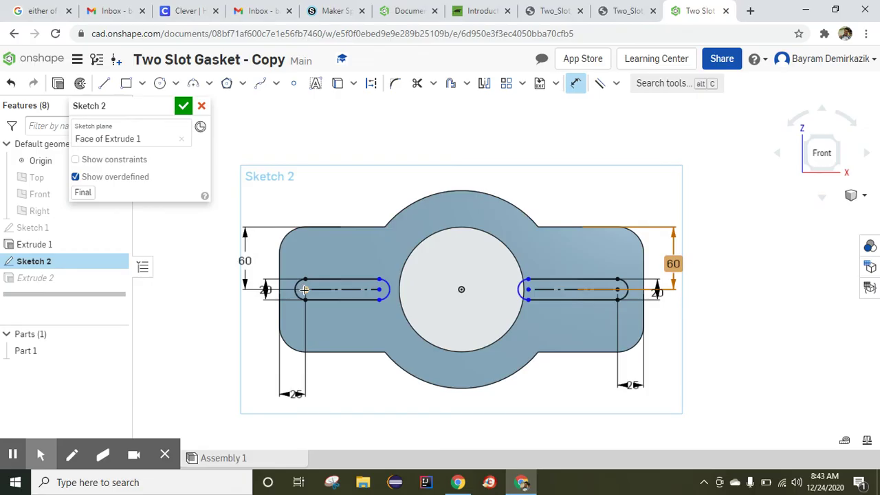
Dimension each slot's arc-centre spacing to 50 mm and accept Sketch 2 to cut the slots
{"action": "left_click", "coordinate": [379, 289]}
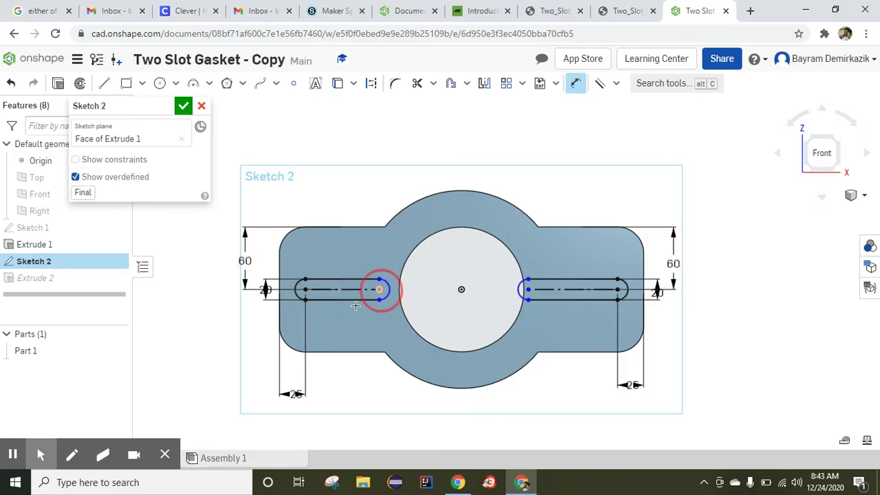
{"action": "left_click", "coordinate": [339, 372]}
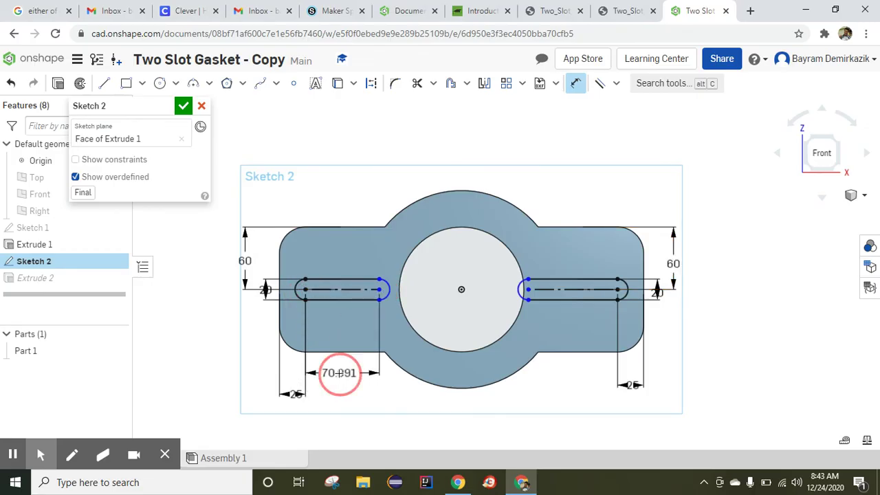
{"action": "type", "text": "5"}
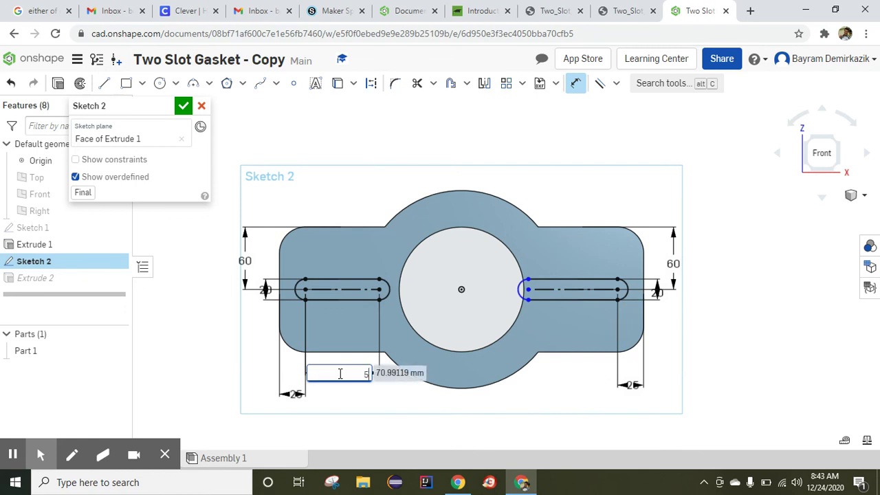
{"action": "type", "text": "0"}
{"action": "key", "text": "Return"}
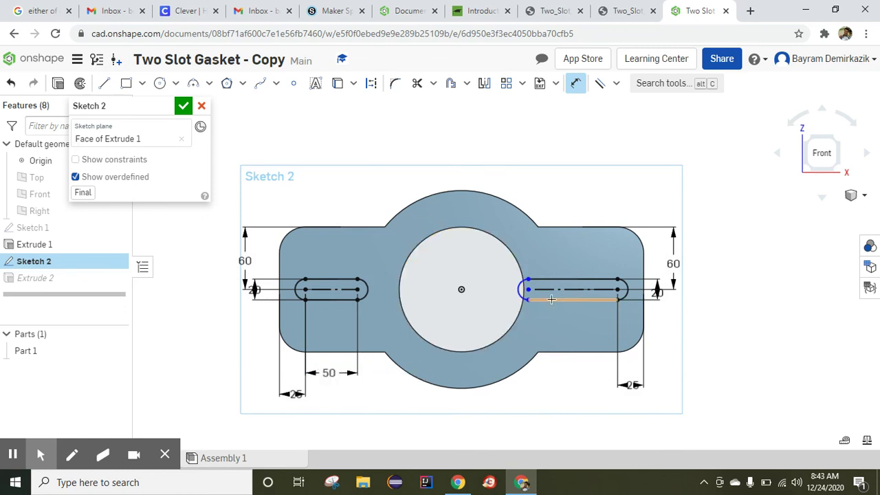
{"action": "left_click", "coordinate": [529, 289]}
{"action": "left_click", "coordinate": [615, 290]}
{"action": "left_click", "coordinate": [577, 369]}
{"action": "type", "text": "50"}
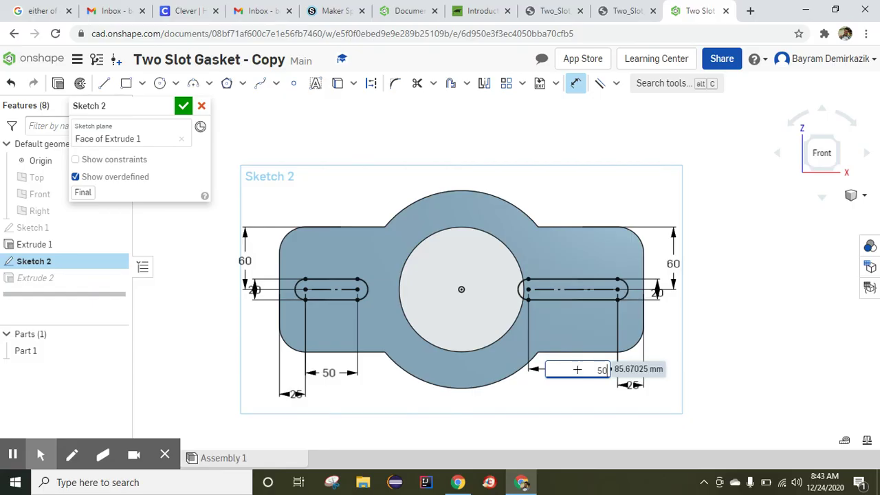
{"action": "key", "text": "Return"}
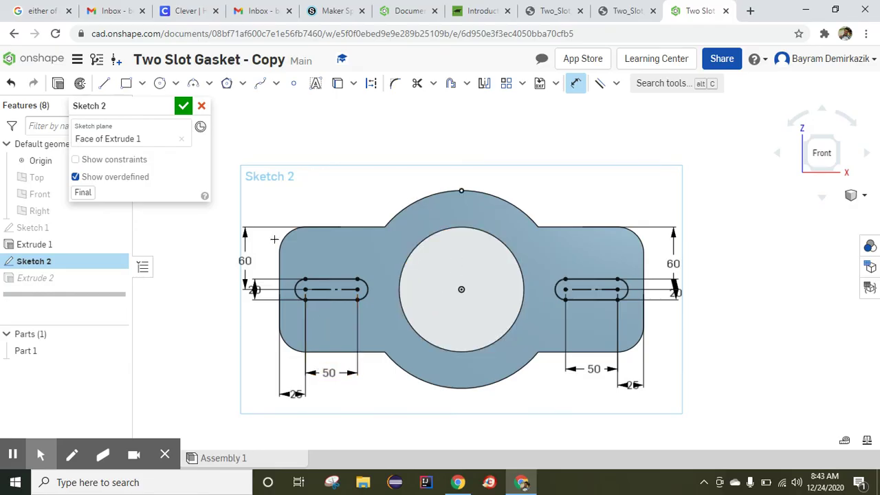
{"action": "left_click", "coordinate": [183, 107]}
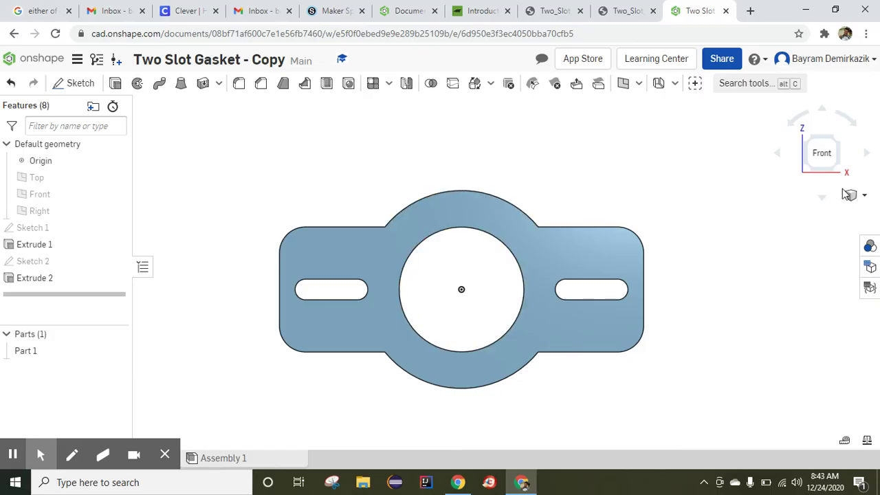
Show the gasket in isometric view and compare it with the PDF's final-result image
{"action": "left_click", "coordinate": [862, 198]}
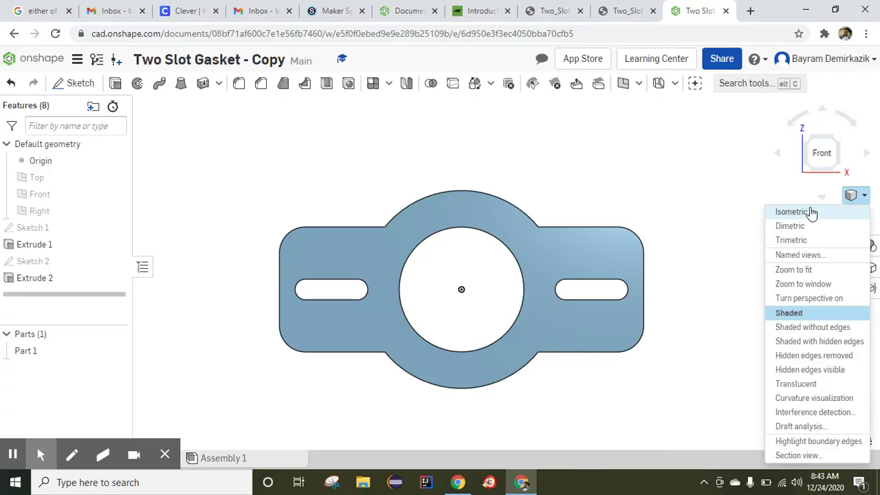
{"action": "left_click", "coordinate": [809, 210]}
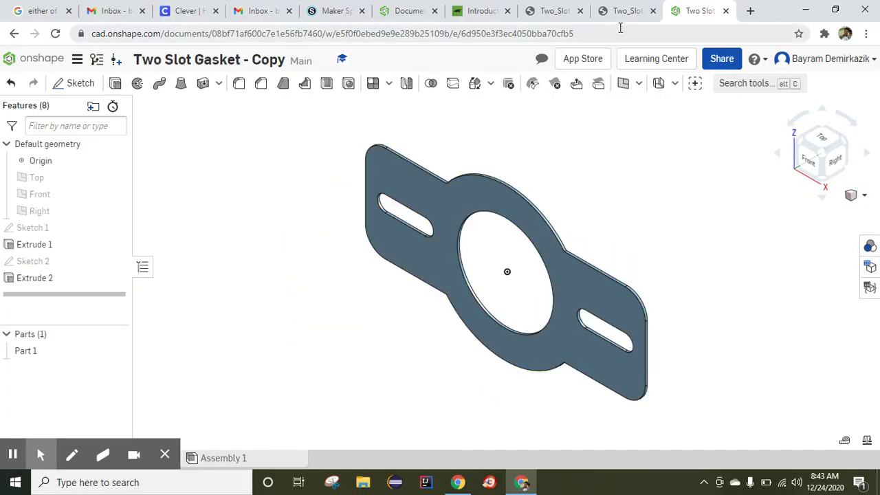
{"action": "left_click", "coordinate": [620, 20]}
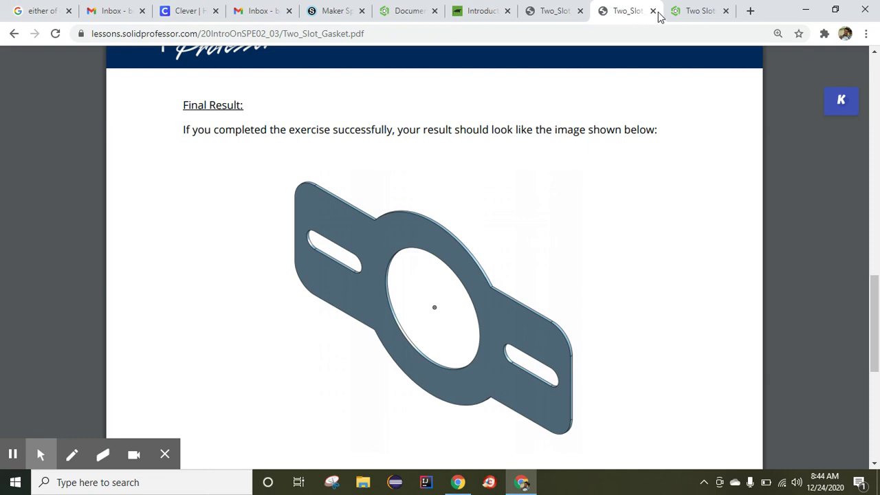
{"action": "left_click", "coordinate": [675, 14]}
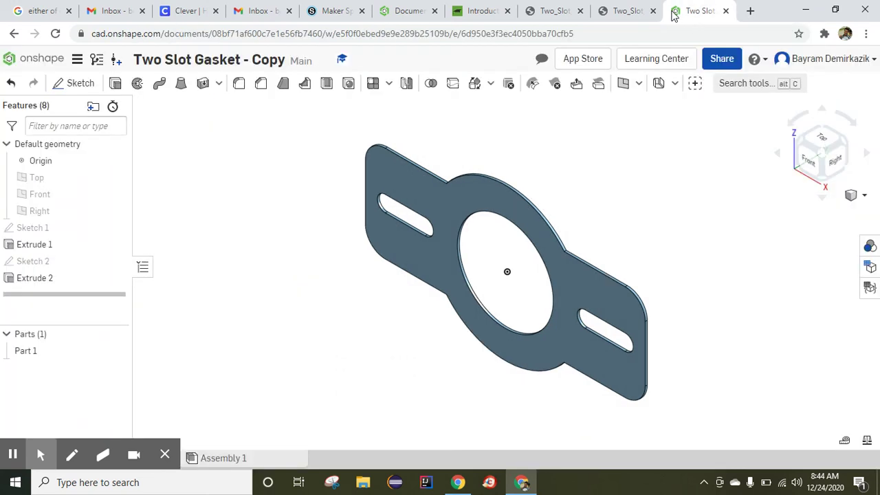